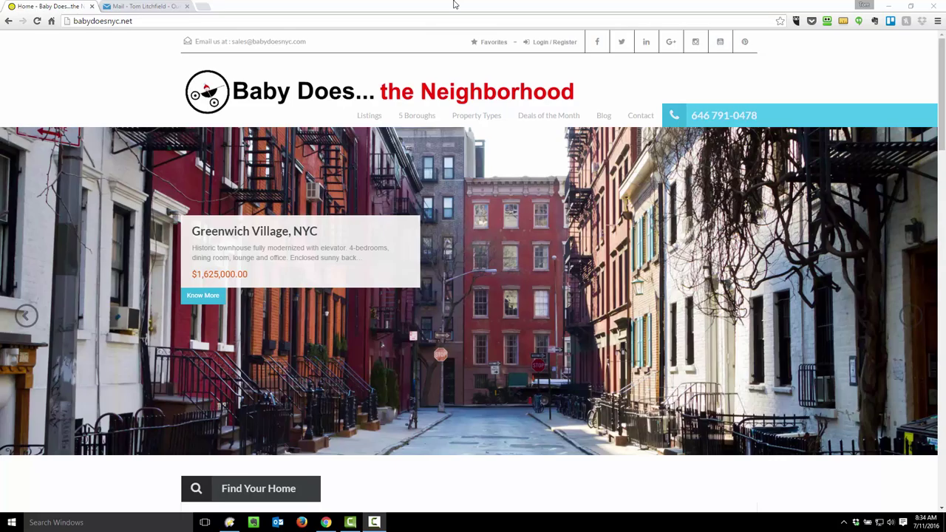
Open the 10 West End Avenue listing from the featured listings
{"action": "scroll", "coordinate": [489, 180], "scroll_direction": "down", "scroll_amount": 5}
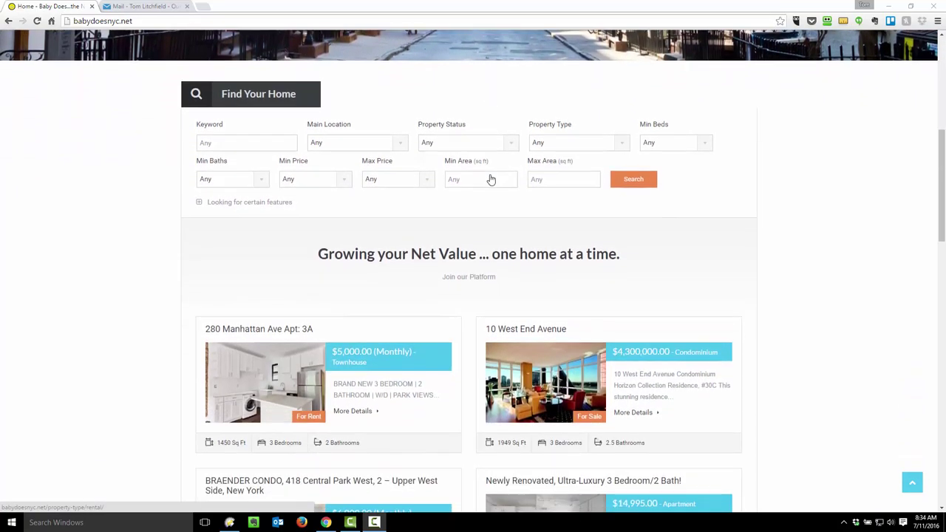
{"action": "scroll", "coordinate": [489, 180], "scroll_direction": "down", "scroll_amount": 1}
{"action": "left_click", "coordinate": [551, 271]}
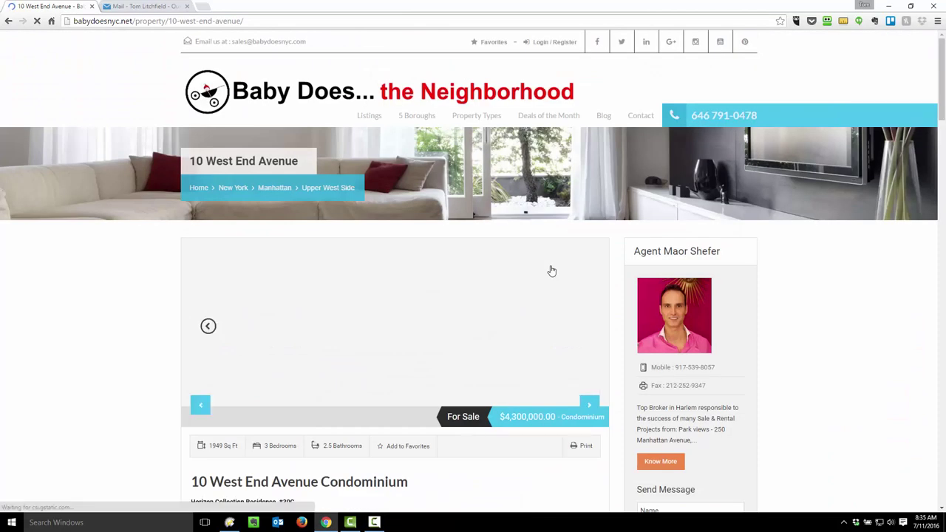
Browse the bedroom, bathroom, next room and blue living room gallery photos
{"action": "scroll", "coordinate": [342, 350], "scroll_direction": "down", "scroll_amount": 2}
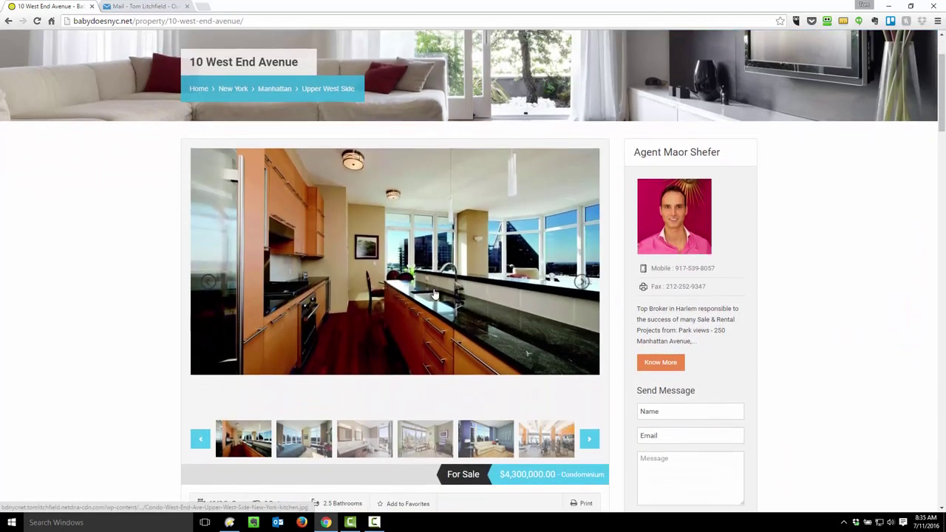
{"action": "left_click", "coordinate": [302, 394]}
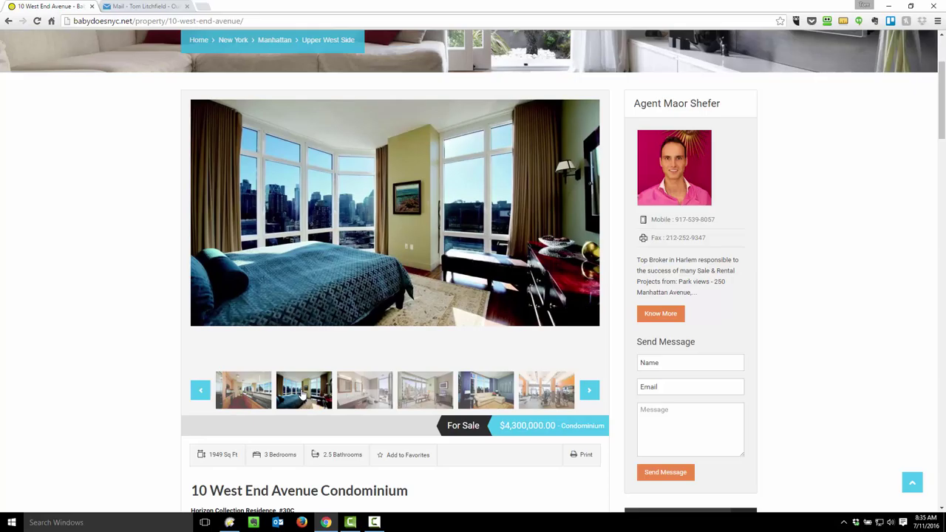
{"action": "left_click", "coordinate": [363, 396]}
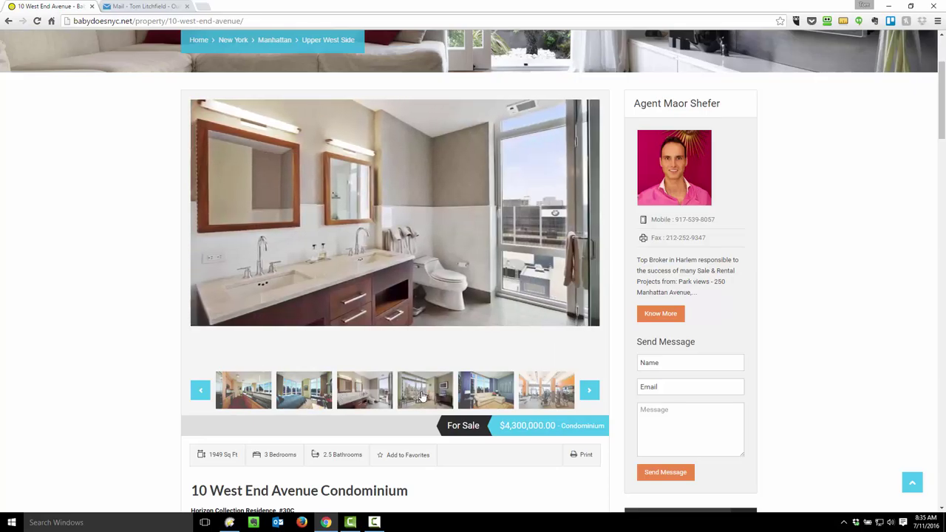
{"action": "left_click", "coordinate": [422, 397]}
{"action": "left_click", "coordinate": [486, 390]}
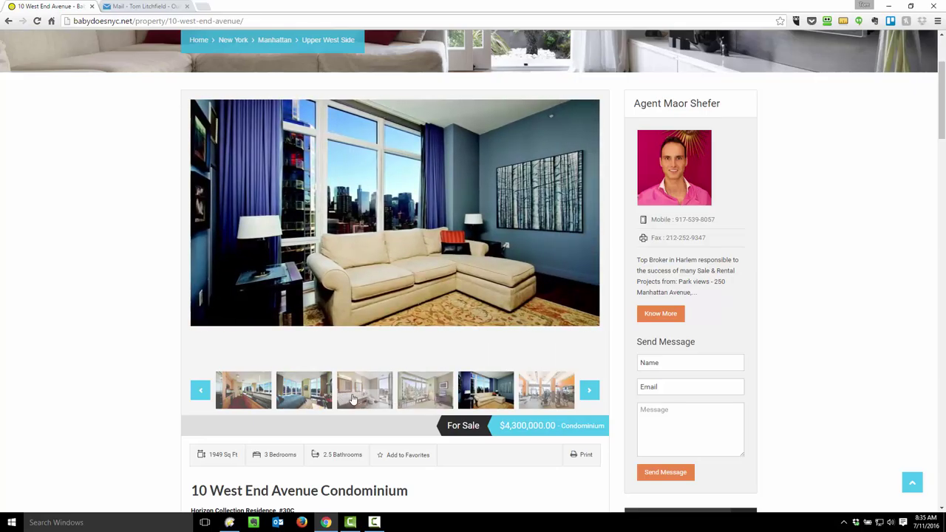
Scroll past features and floor plan to play the Apt 30C property video
{"action": "scroll", "coordinate": [290, 402], "scroll_direction": "down", "scroll_amount": 1}
{"action": "scroll", "coordinate": [290, 403], "scroll_direction": "down", "scroll_amount": 2}
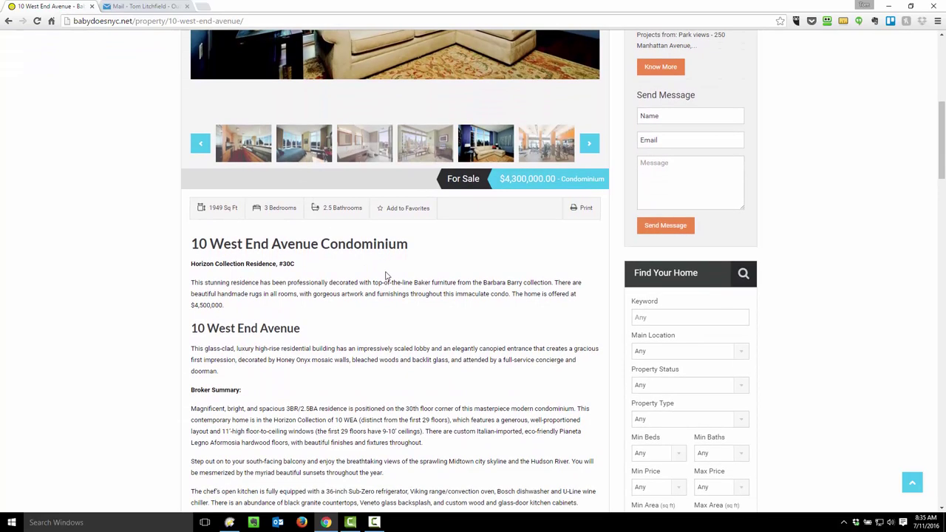
{"action": "scroll", "coordinate": [385, 275], "scroll_direction": "down", "scroll_amount": 1}
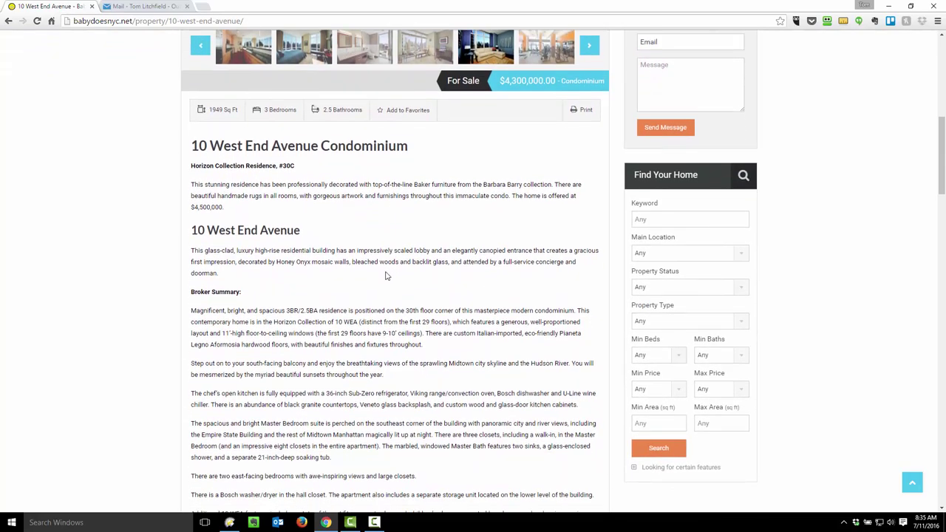
{"action": "scroll", "coordinate": [385, 276], "scroll_direction": "down", "scroll_amount": 2}
{"action": "scroll", "coordinate": [385, 275], "scroll_direction": "down", "scroll_amount": 3}
{"action": "scroll", "coordinate": [385, 276], "scroll_direction": "down", "scroll_amount": 1}
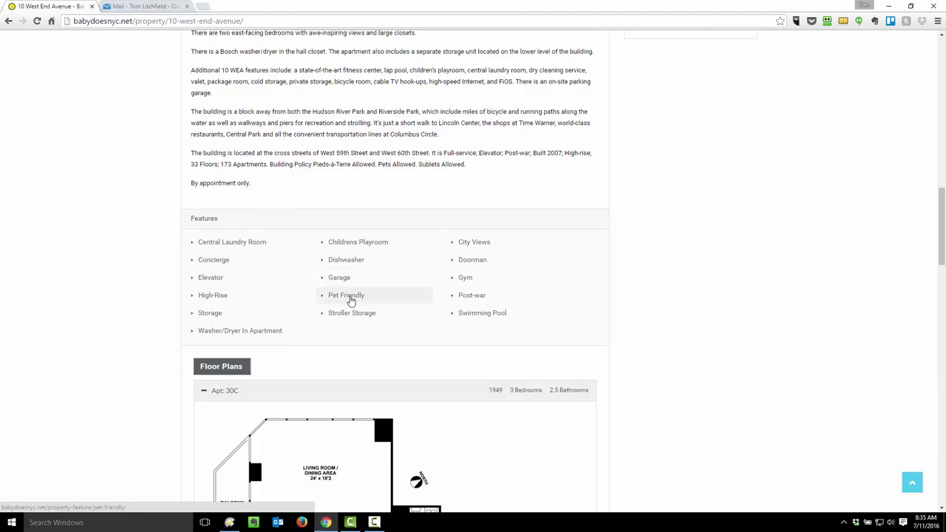
{"action": "scroll", "coordinate": [405, 300], "scroll_direction": "down", "scroll_amount": 2}
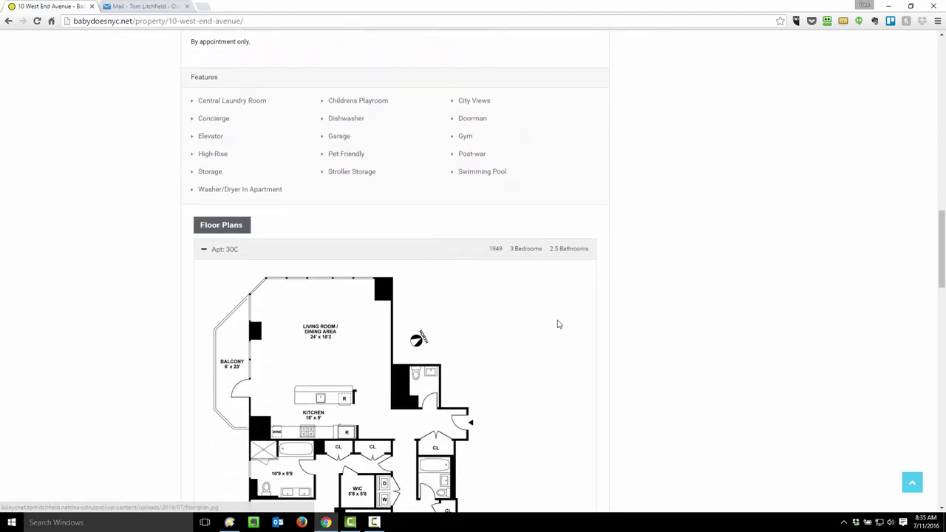
{"action": "scroll", "coordinate": [597, 325], "scroll_direction": "down", "scroll_amount": 1}
{"action": "scroll", "coordinate": [597, 325], "scroll_direction": "down", "scroll_amount": 1}
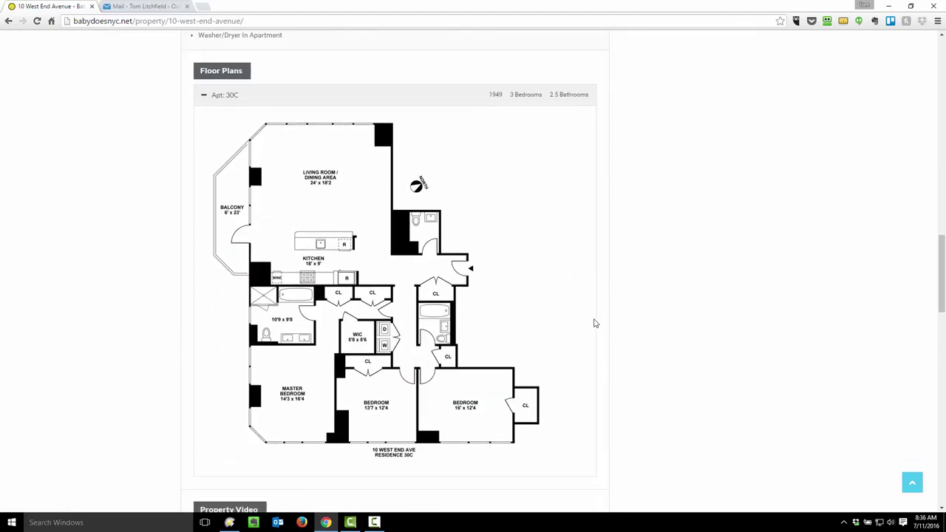
{"action": "scroll", "coordinate": [596, 323], "scroll_direction": "down", "scroll_amount": 3}
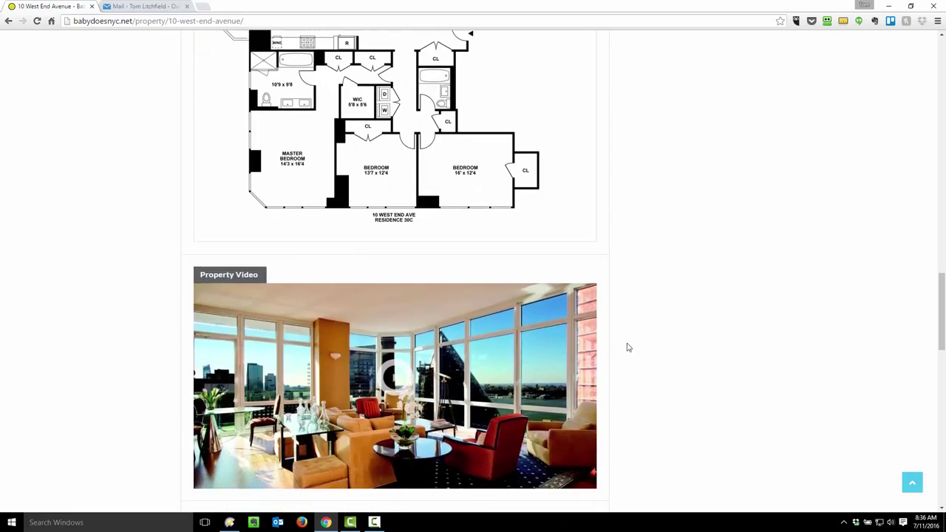
{"action": "scroll", "coordinate": [627, 347], "scroll_direction": "down", "scroll_amount": 2}
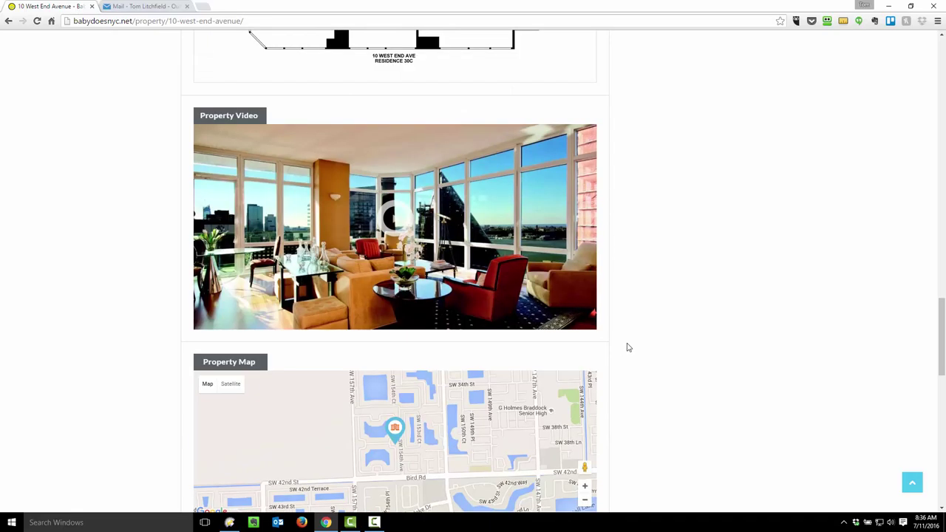
{"action": "left_click", "coordinate": [393, 222]}
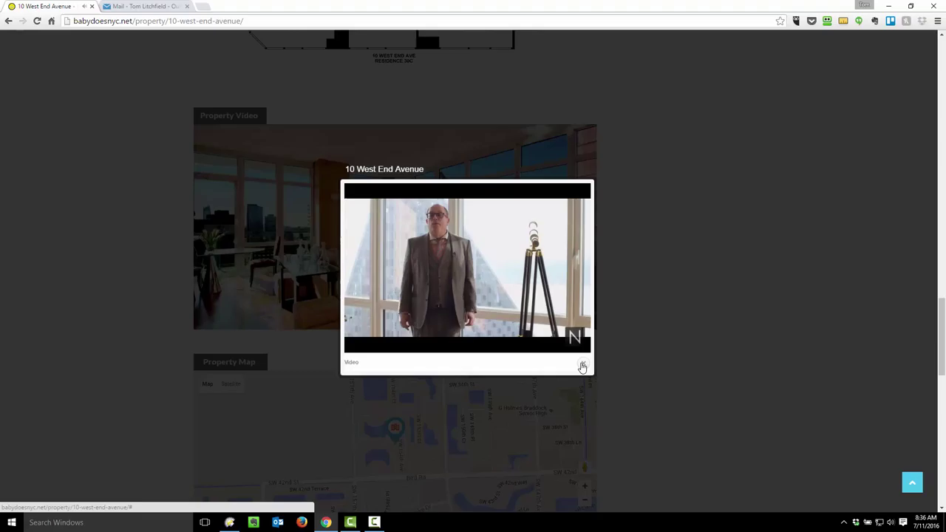
{"action": "left_click", "coordinate": [582, 366]}
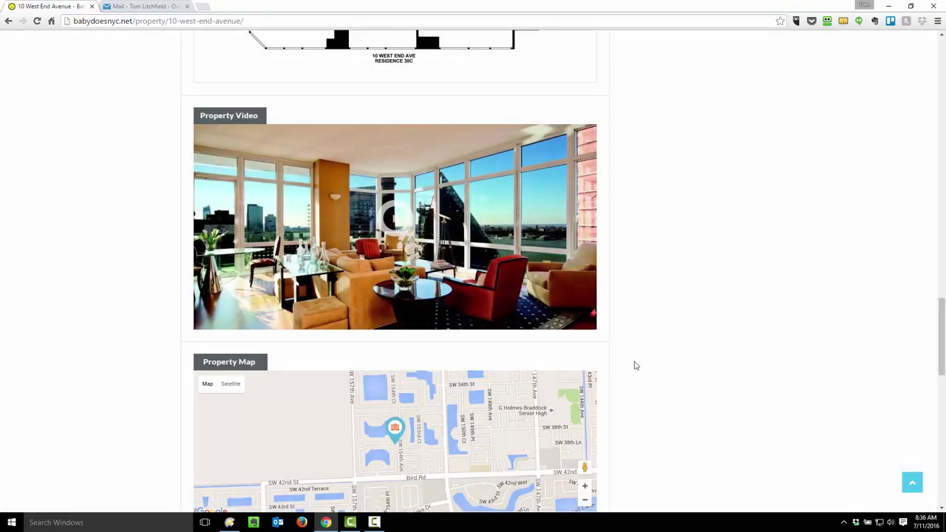
{"action": "scroll", "coordinate": [634, 365], "scroll_direction": "down", "scroll_amount": 3}
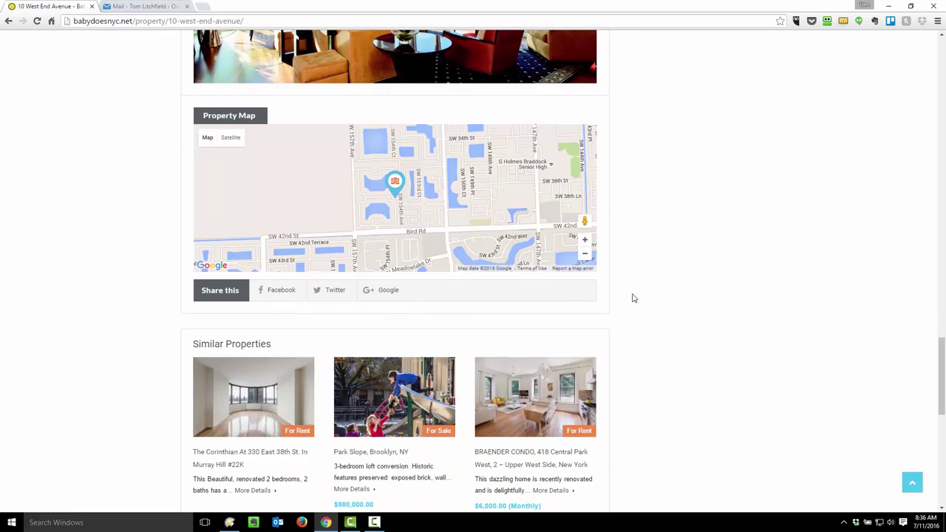
{"action": "scroll", "coordinate": [636, 298], "scroll_direction": "up", "scroll_amount": 2}
{"action": "scroll", "coordinate": [635, 299], "scroll_direction": "up", "scroll_amount": 10}
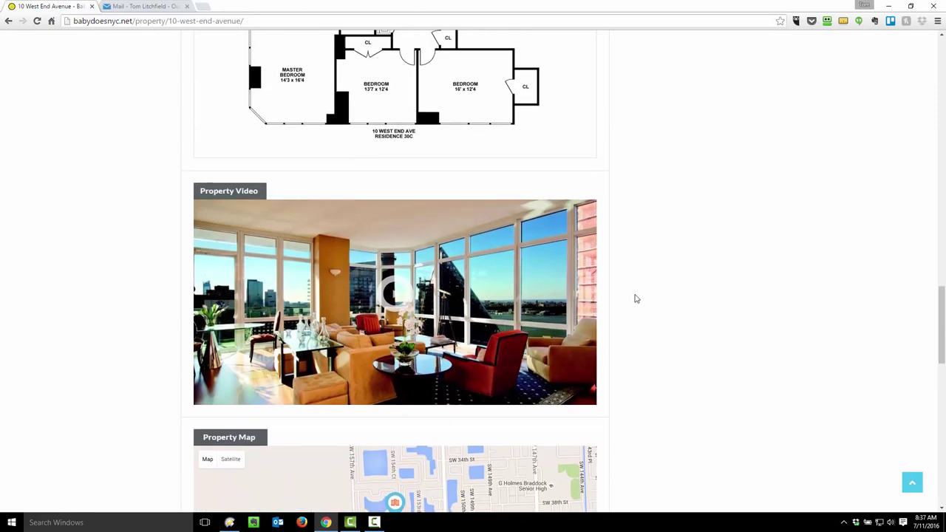
{"action": "scroll", "coordinate": [635, 298], "scroll_direction": "up", "scroll_amount": 10}
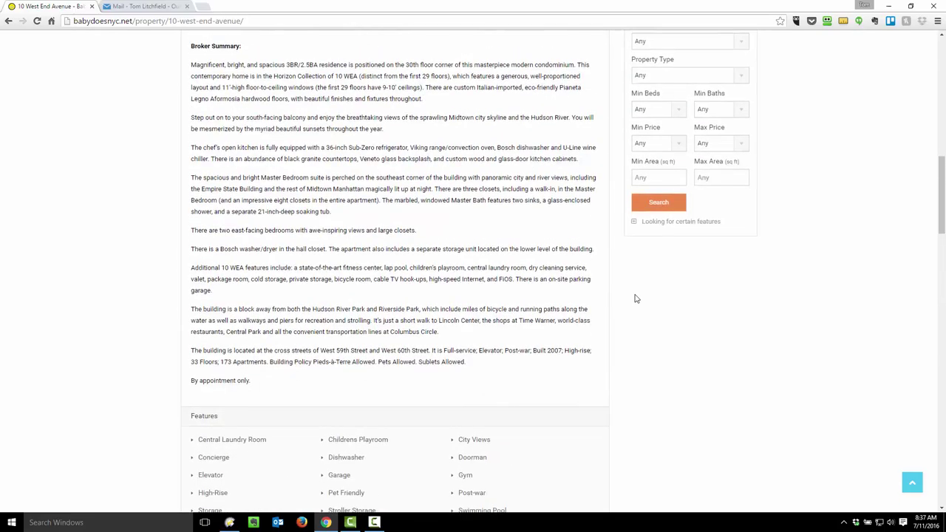
{"action": "scroll", "coordinate": [635, 298], "scroll_direction": "up", "scroll_amount": 2}
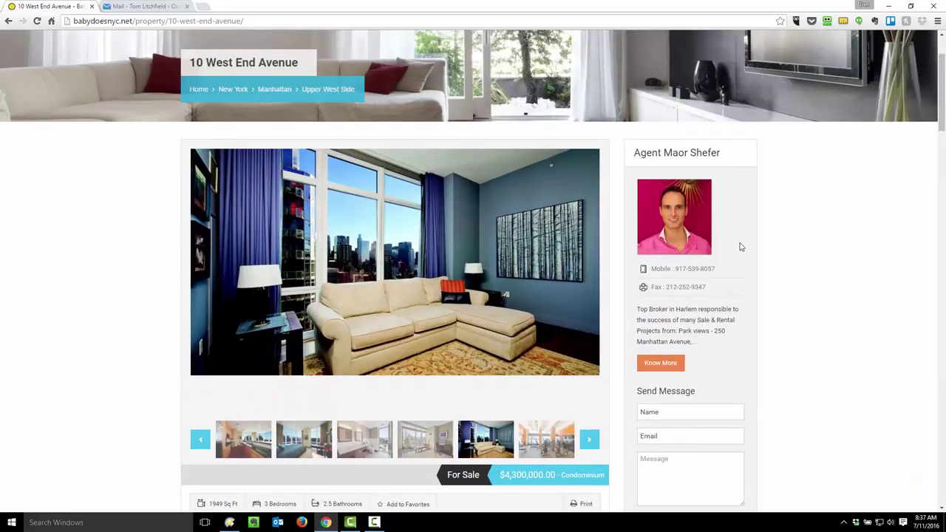
{"action": "scroll", "coordinate": [741, 281], "scroll_direction": "down", "scroll_amount": 1}
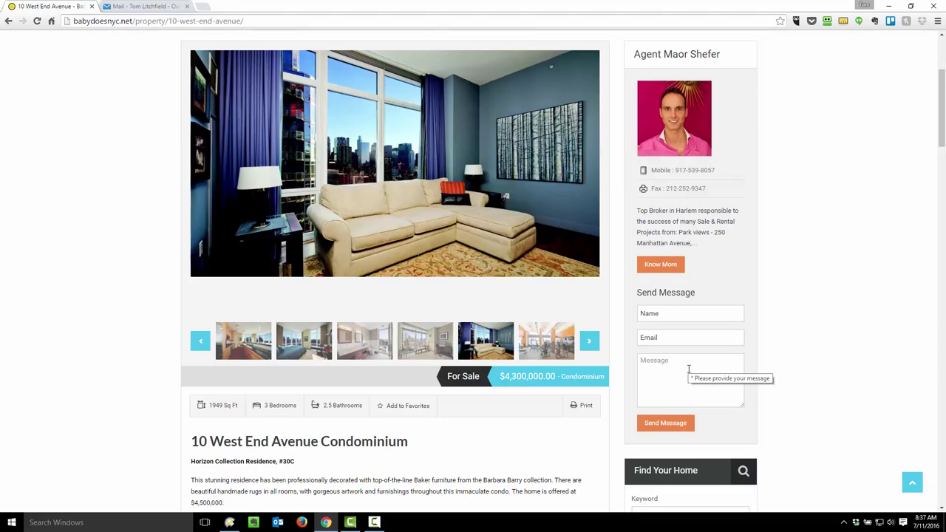
{"action": "scroll", "coordinate": [688, 368], "scroll_direction": "up", "scroll_amount": 2}
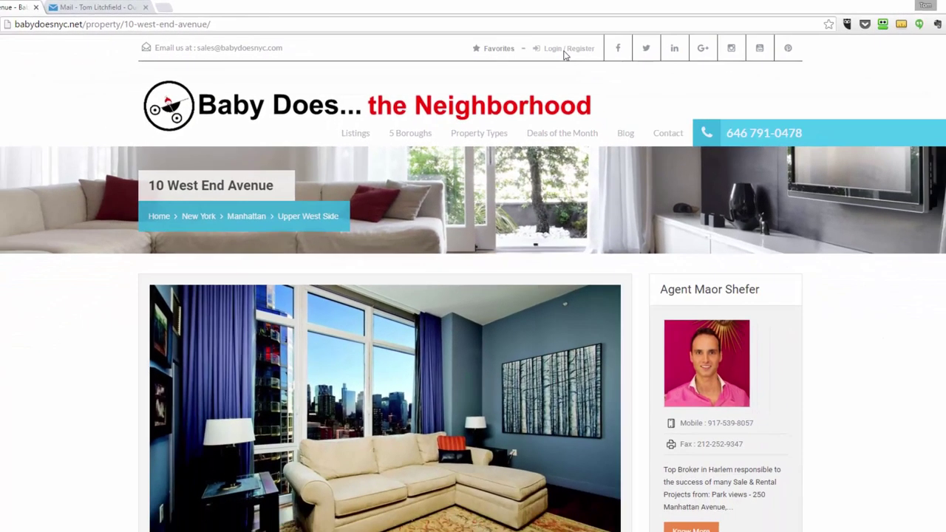
{"action": "left_click", "coordinate": [564, 53]}
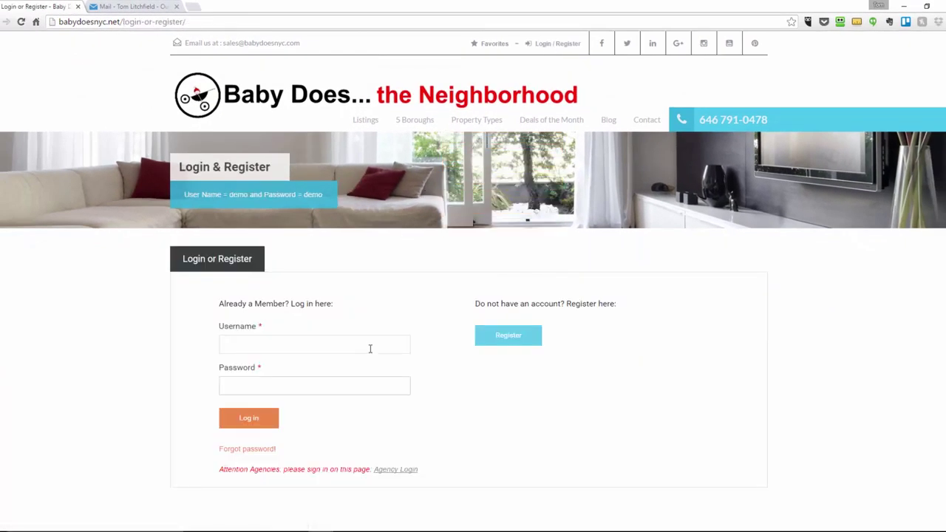
Start signing up for a new agent account
{"action": "scroll", "coordinate": [355, 311], "scroll_direction": "down", "scroll_amount": 1}
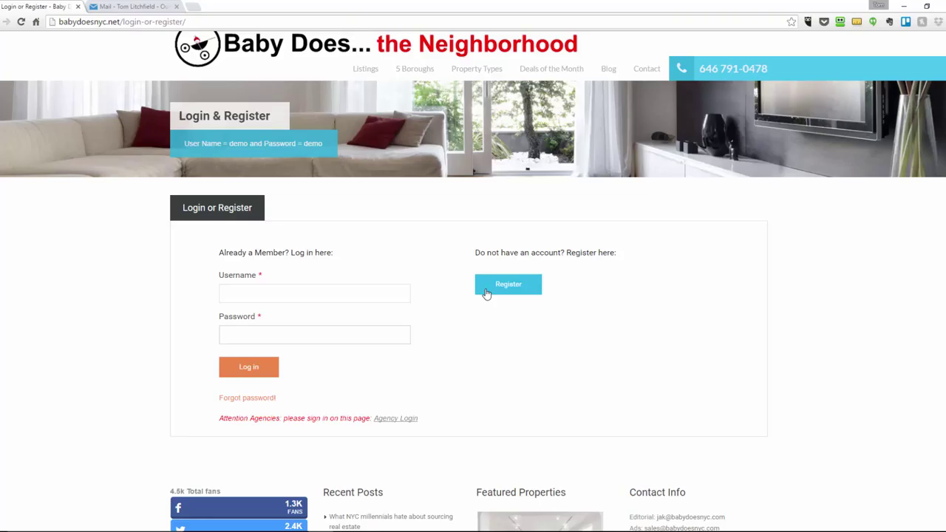
{"action": "left_click", "coordinate": [486, 292]}
{"action": "scroll", "coordinate": [485, 293], "scroll_direction": "down", "scroll_amount": 2}
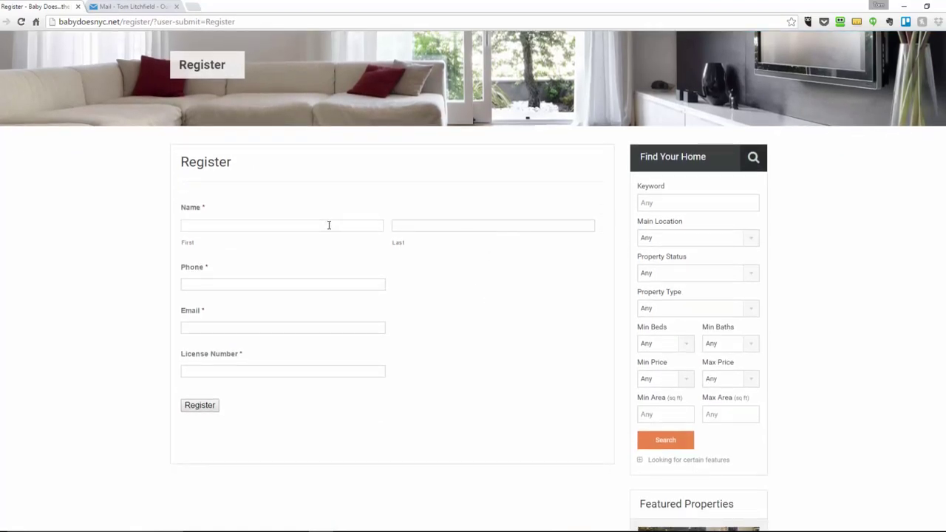
Enter the agent's name, phone, e-mail and licence number, then register
{"action": "key", "text": "Tab"}
{"action": "type", "text": "41"}
{"action": "type", "text": "55551212"}
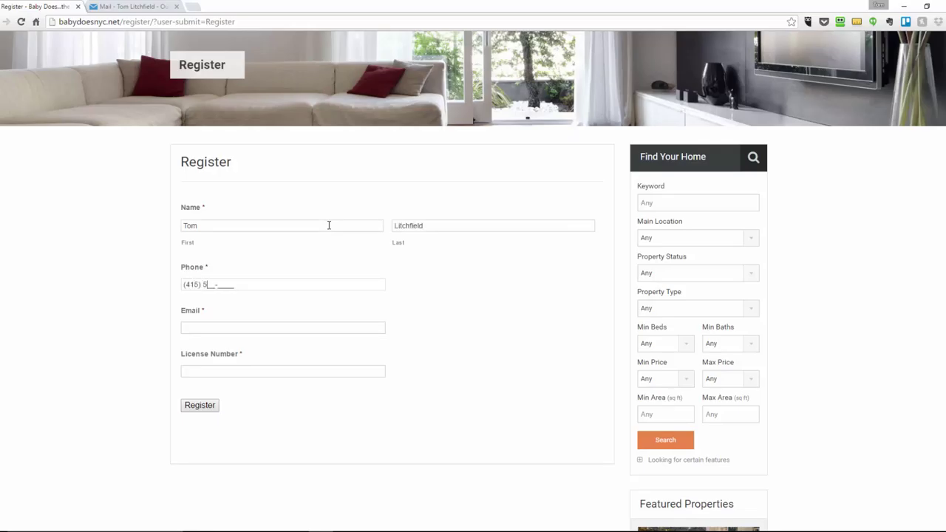
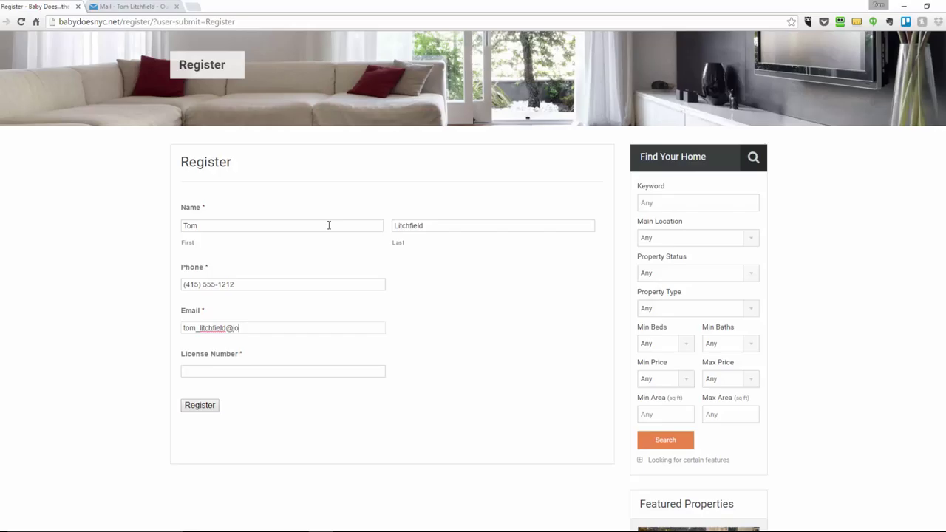
{"action": "key", "text": "Tab"}
{"action": "type", "text": "1234567890"}
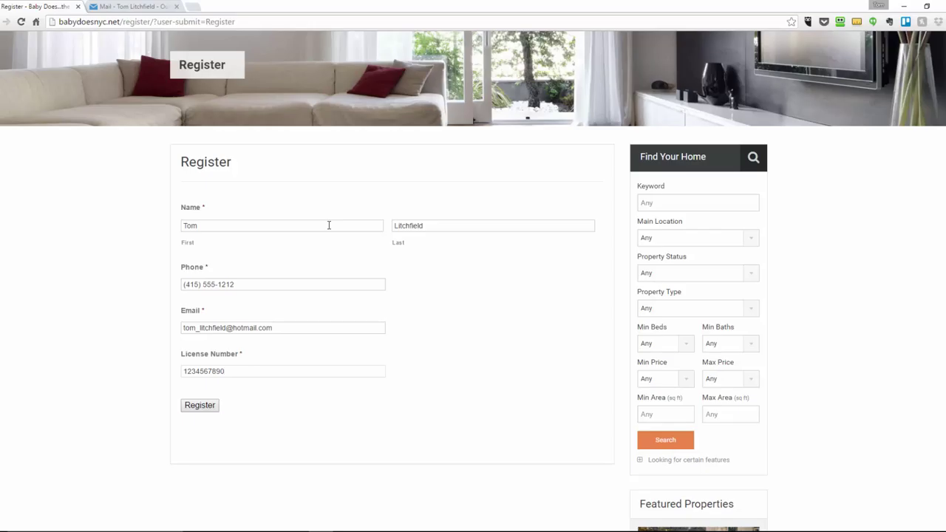
{"action": "left_click", "coordinate": [205, 410]}
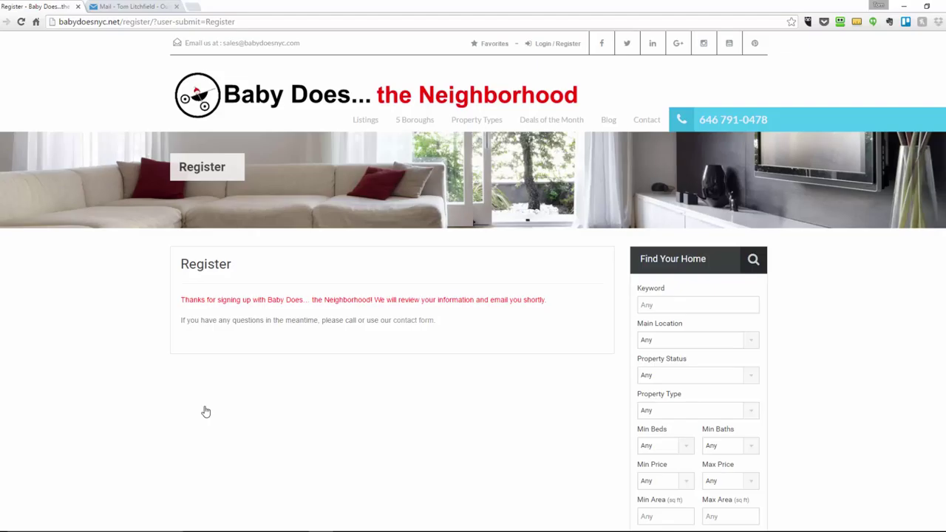
Read the username/password email, then follow the welcome email's Login link
{"action": "left_click", "coordinate": [136, 7]}
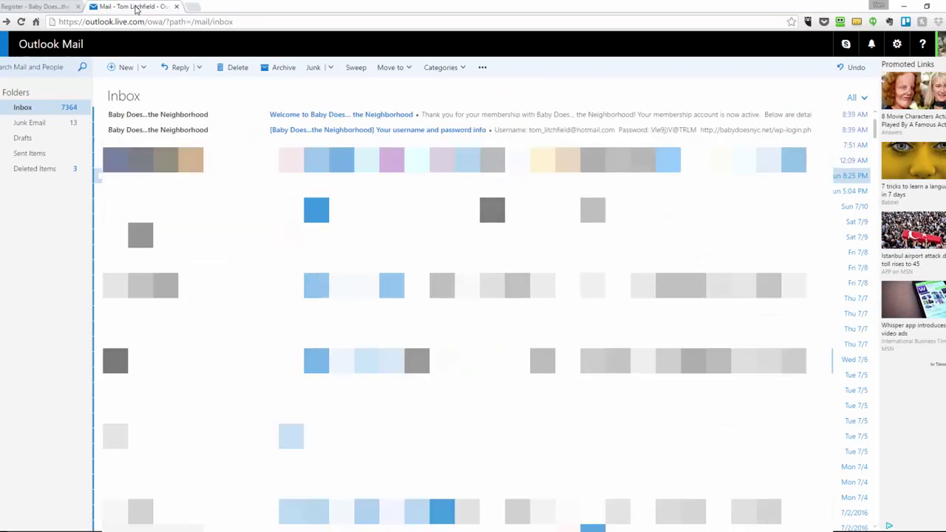
{"action": "left_click", "coordinate": [293, 130]}
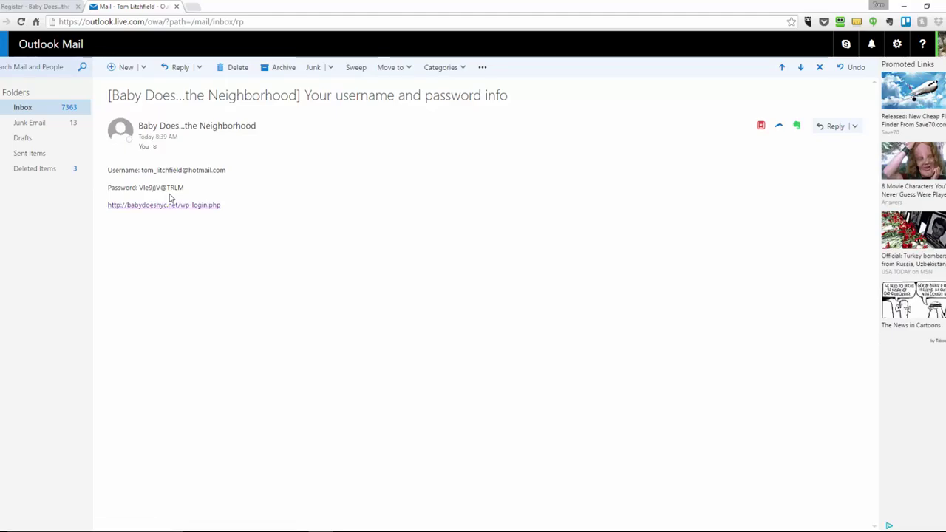
{"action": "left_click", "coordinate": [6, 21]}
{"action": "left_click", "coordinate": [293, 116]}
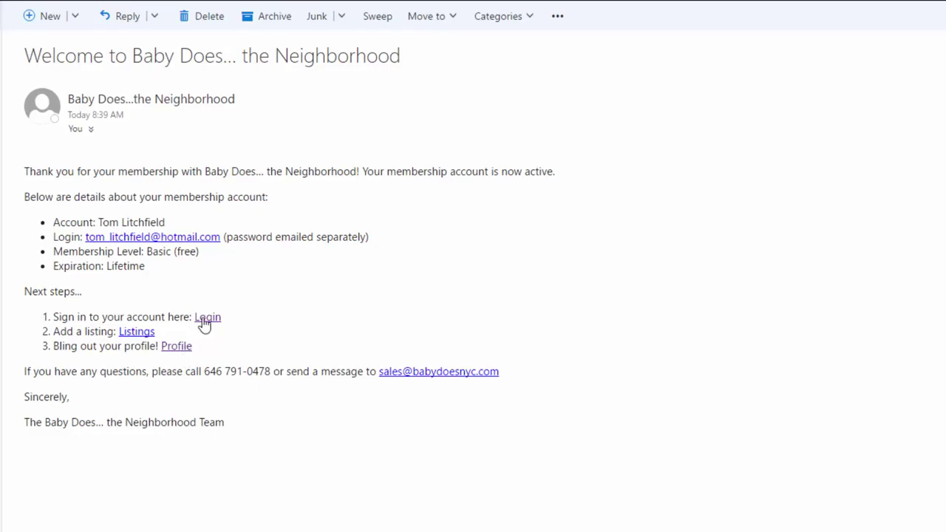
{"action": "left_click", "coordinate": [204, 319]}
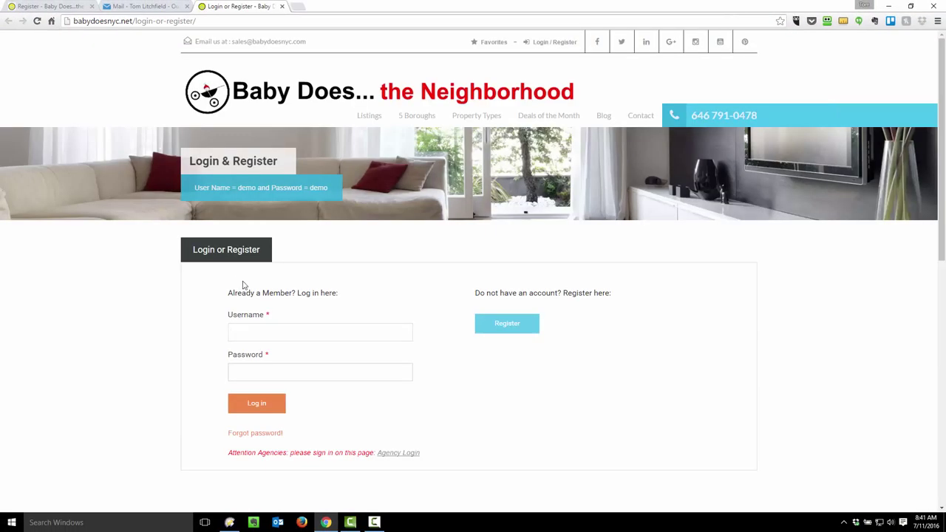
Log in with the account's e-mail username and the pasted password
{"action": "left_click", "coordinate": [277, 333]}
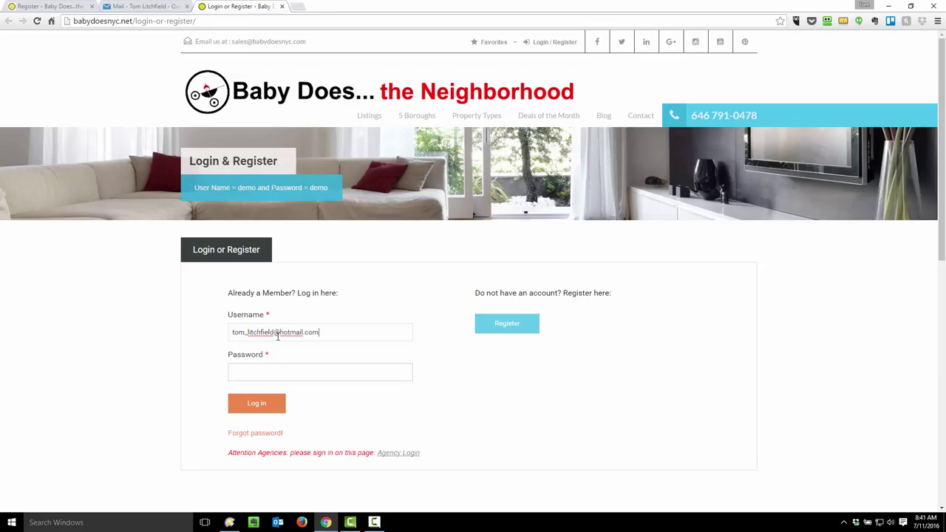
{"action": "key", "text": "Tab"}
{"action": "key", "text": "ctrl+v"}
{"action": "left_click", "coordinate": [255, 405]}
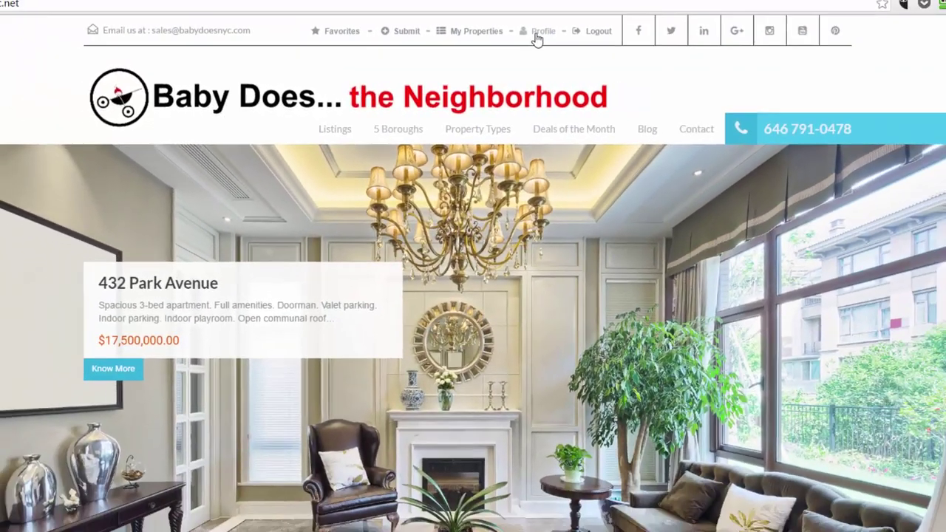
On Edit Profile, replace the placeholder avatar with the photo from the folder
{"action": "left_click", "coordinate": [559, 17]}
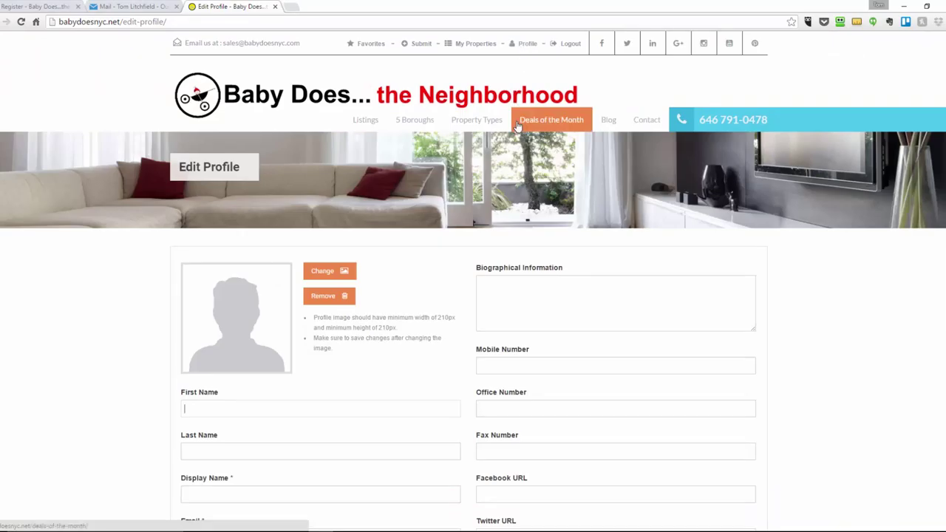
{"action": "scroll", "coordinate": [559, 222], "scroll_direction": "down", "scroll_amount": 3}
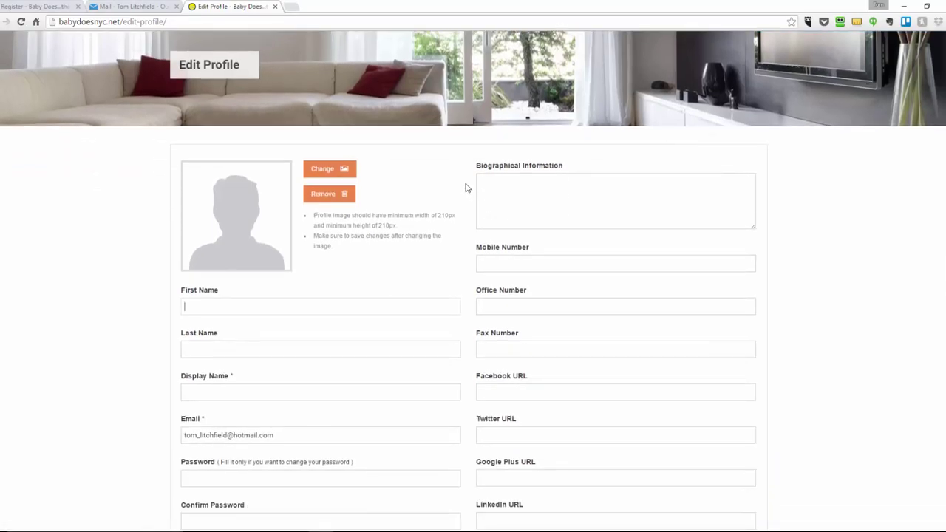
{"action": "left_click", "coordinate": [329, 171]}
{"action": "left_click", "coordinate": [56, 255]}
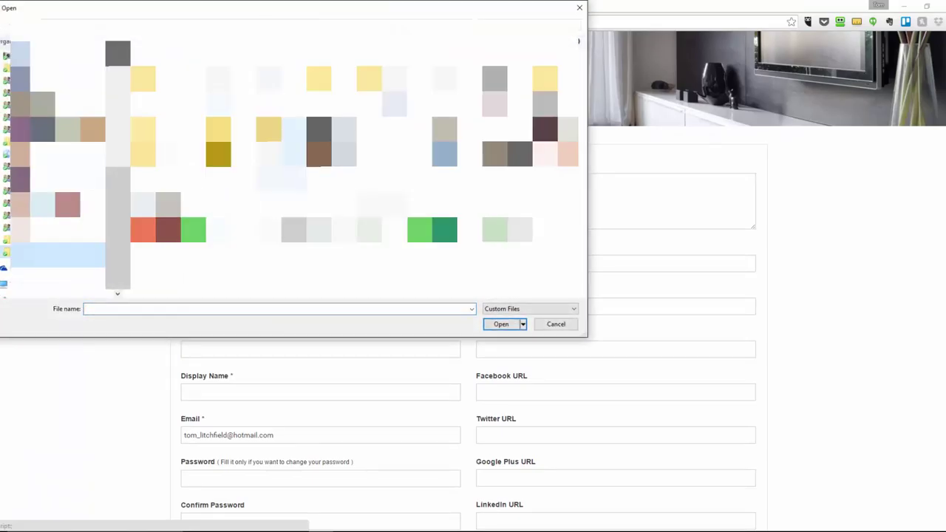
{"action": "left_click", "coordinate": [282, 217]}
{"action": "left_click", "coordinate": [501, 325]}
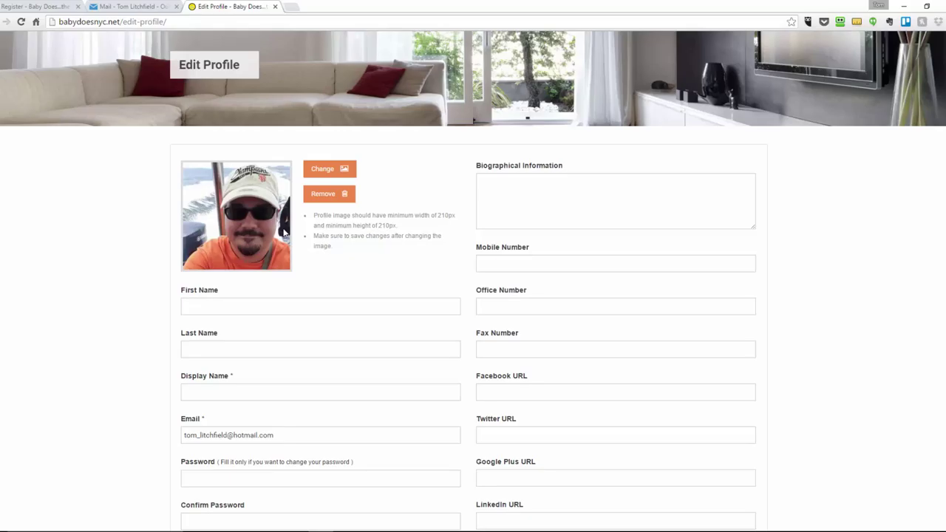
Enter the user's first, last and display names
{"action": "left_click", "coordinate": [267, 308]}
{"action": "key", "text": "Tab"}
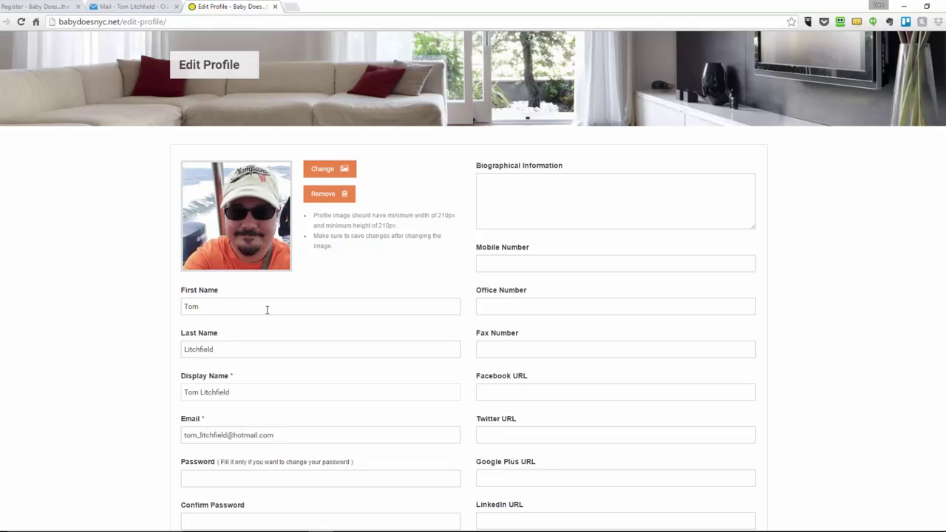
{"action": "key", "text": "Tab"}
{"action": "key", "text": "Tab"}
Add the user's mobile number and Twitter profile URL
{"action": "scroll", "coordinate": [335, 345], "scroll_direction": "down", "scroll_amount": 3}
{"action": "left_click", "coordinate": [509, 160]}
{"action": "type", "text": "415"}
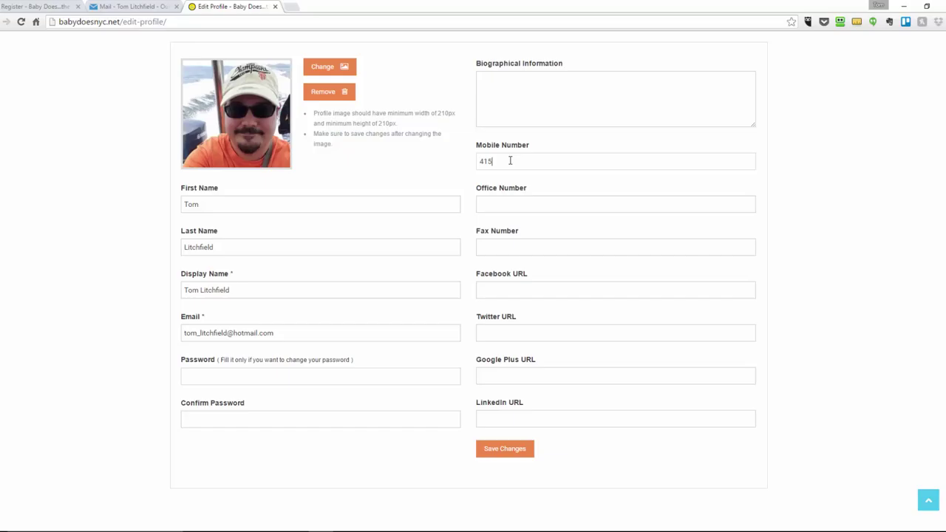
{"action": "type", "text": "-555-1212"}
{"action": "left_click", "coordinate": [523, 332]}
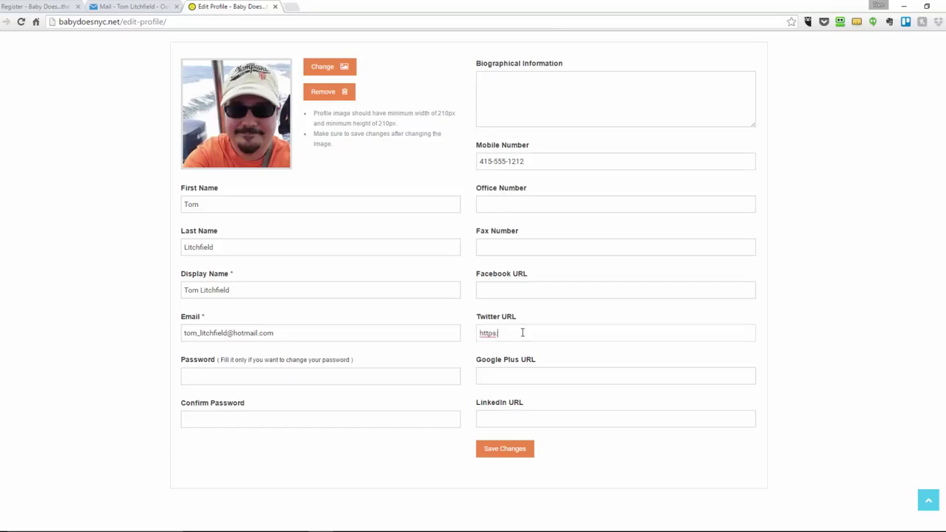
Paste the LinkedIn URL, save the profile and go to Submit Property
{"action": "left_click", "coordinate": [530, 418]}
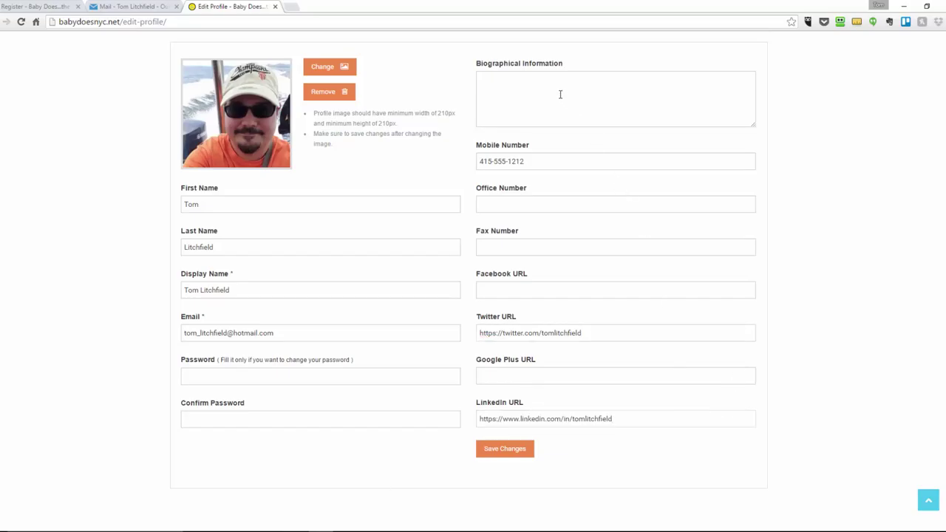
{"action": "left_click", "coordinate": [556, 87]}
{"action": "left_click", "coordinate": [510, 453]}
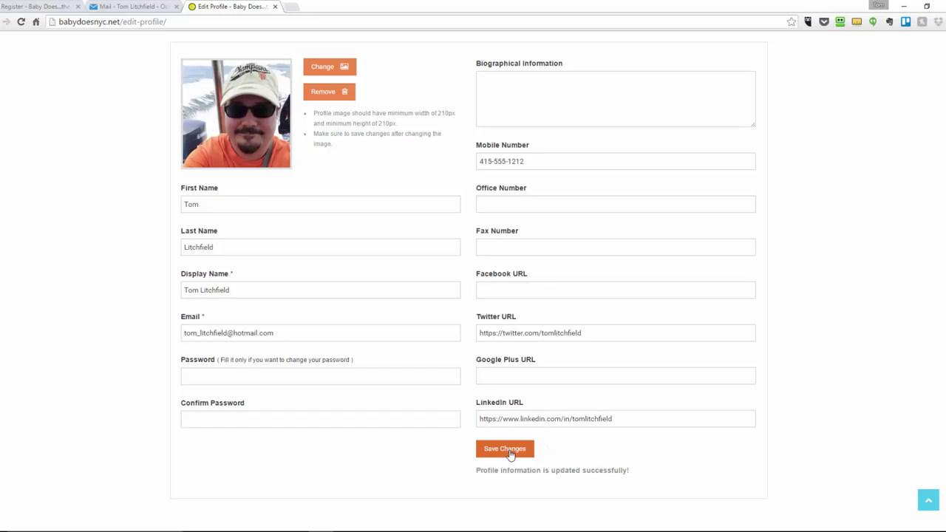
{"action": "scroll", "coordinate": [687, 373], "scroll_direction": "up", "scroll_amount": 3}
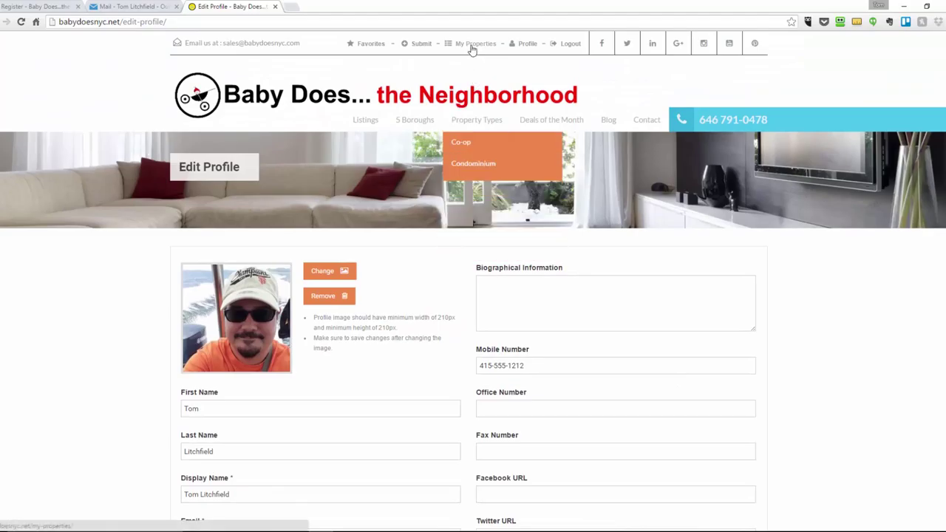
{"action": "left_click", "coordinate": [421, 45]}
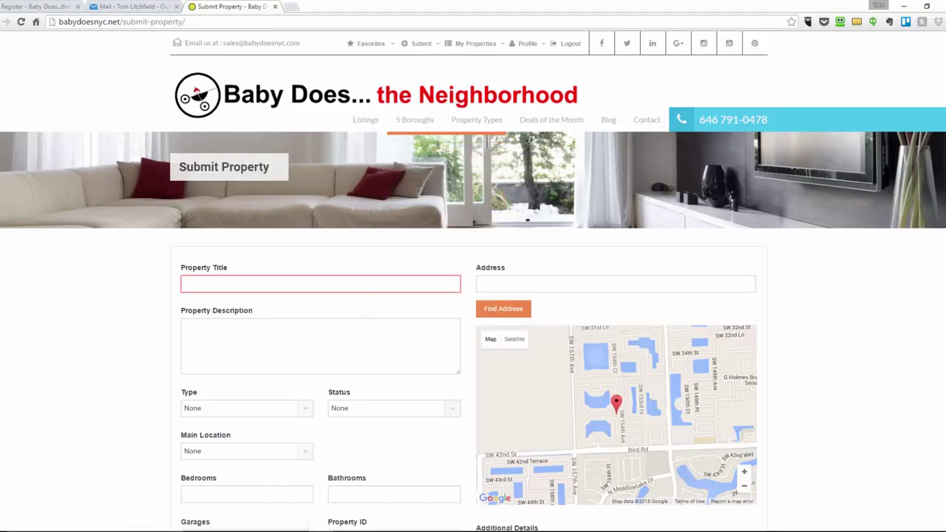
Copy '432 Park Avenue' from demo.txt into Property Title
{"action": "key", "text": "alt+Tab"}
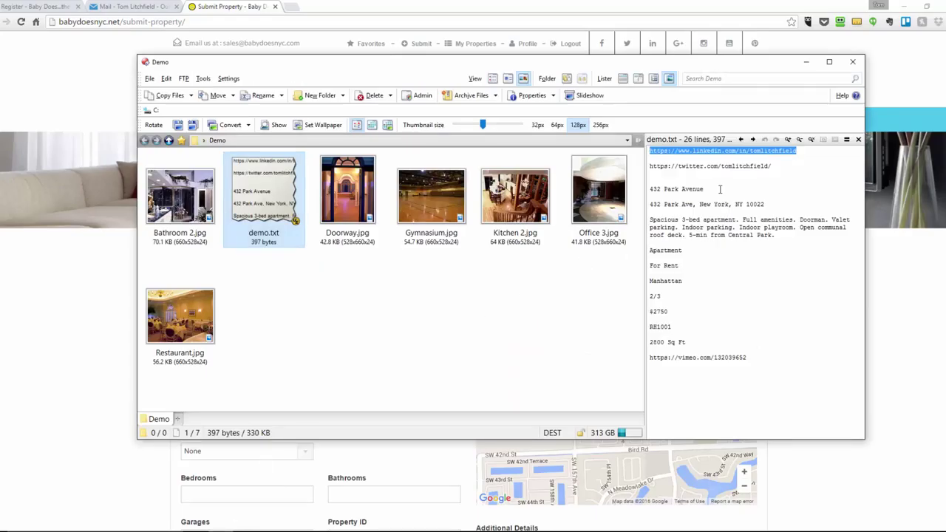
{"action": "left_click", "coordinate": [707, 188]}
{"action": "left_click_drag", "start_coordinate": [707, 188], "coordinate": [647, 189]}
{"action": "key", "text": "ctrl+c"}
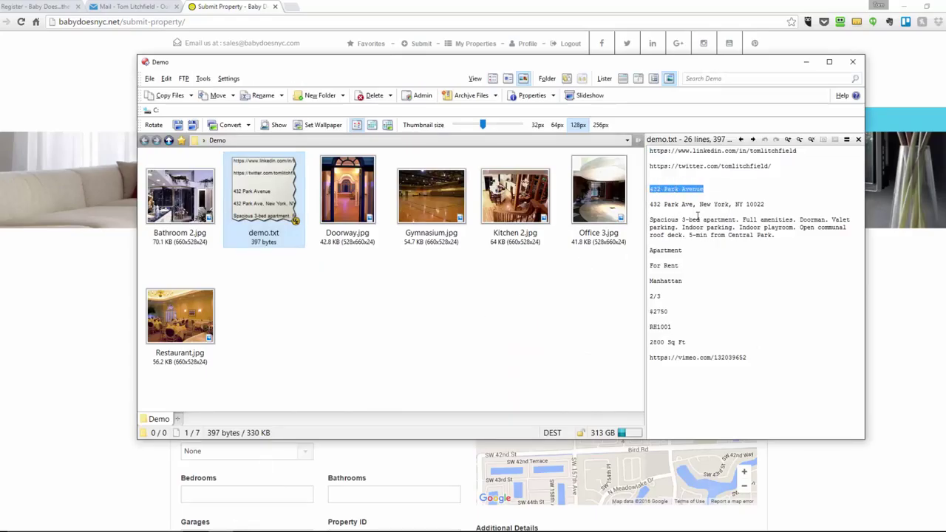
{"action": "key", "text": "alt+Tab"}
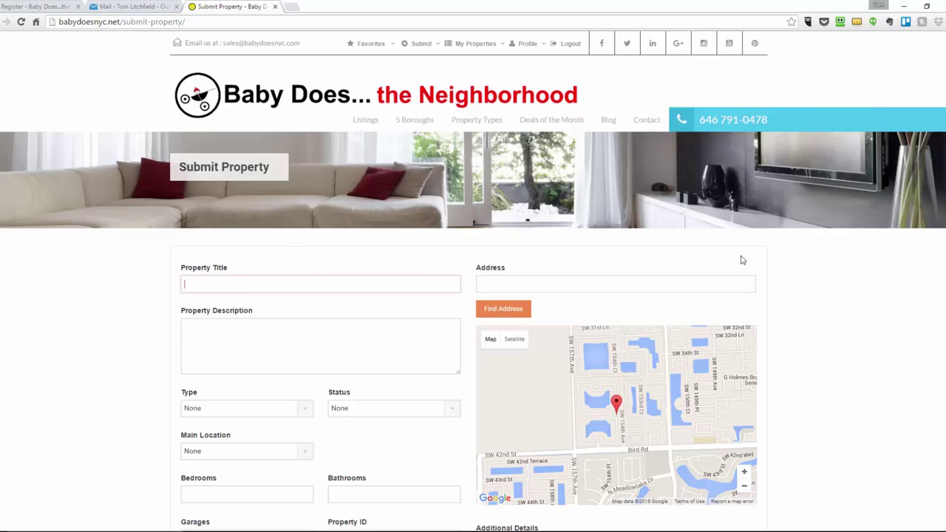
{"action": "left_click", "coordinate": [364, 275]}
{"action": "key", "text": "ctrl+v"}
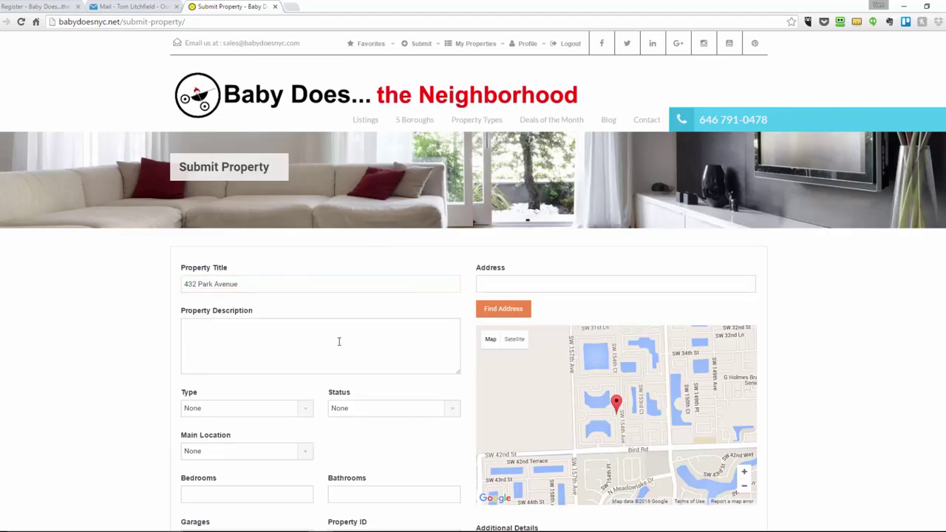
Copy the street address line from demo.txt into the Address field
{"action": "key", "text": "alt+Tab"}
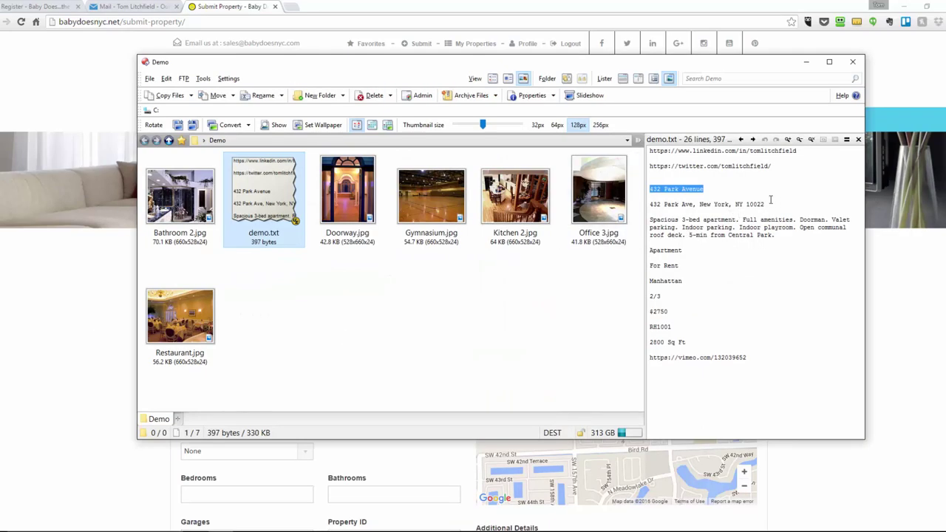
{"action": "left_click_drag", "start_coordinate": [650, 204], "coordinate": [770, 206]}
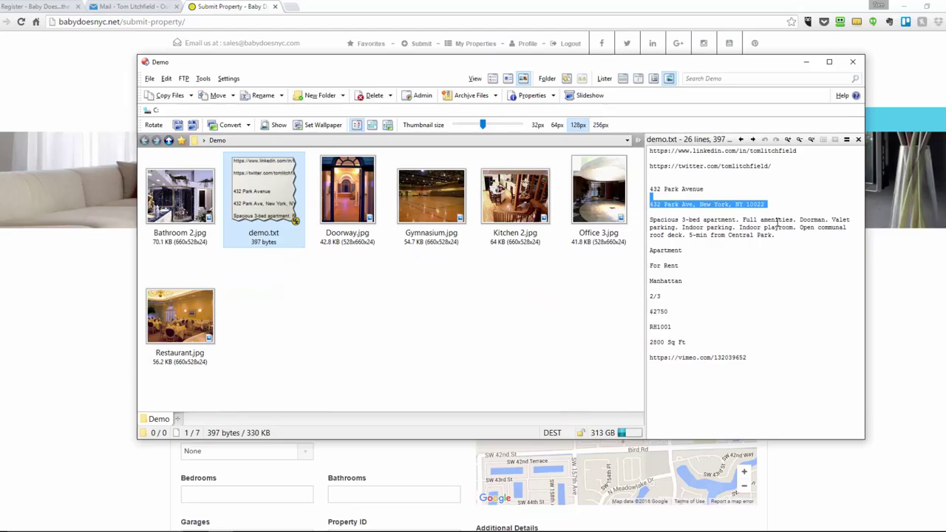
{"action": "key", "text": "ctrl+c"}
{"action": "key", "text": "alt+Tab"}
{"action": "left_click", "coordinate": [667, 282]}
{"action": "key", "text": "ctrl+v"}
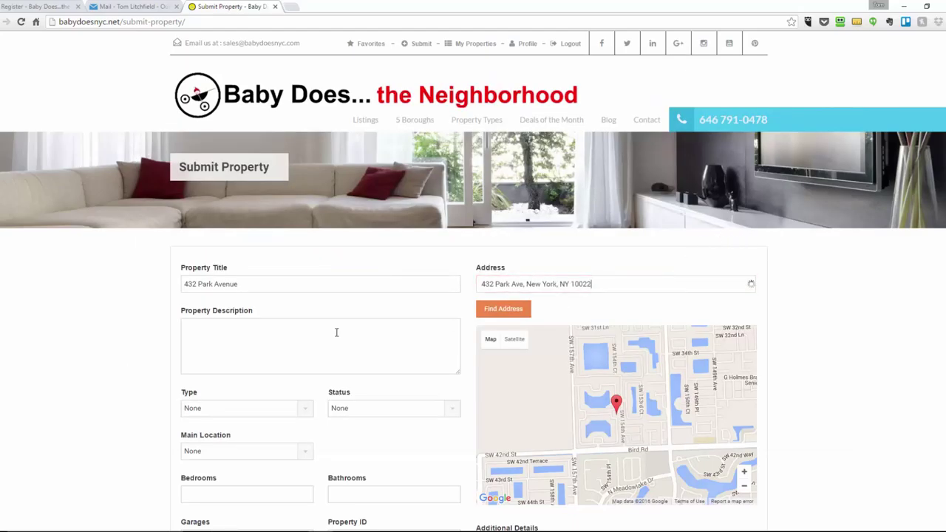
Paste the 'Spacious 3-bed apartment' paragraph into Property Description
{"action": "key", "text": "alt+Tab"}
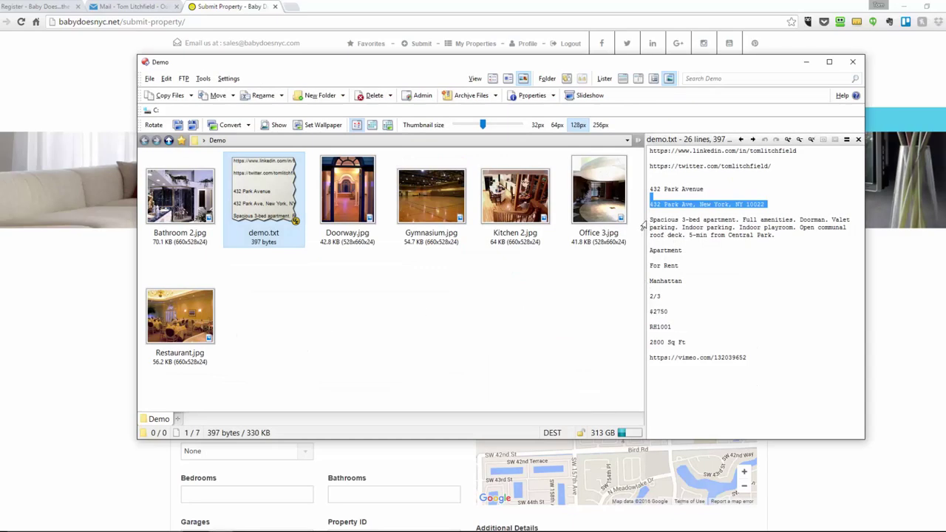
{"action": "left_click_drag", "start_coordinate": [650, 220], "coordinate": [769, 242]}
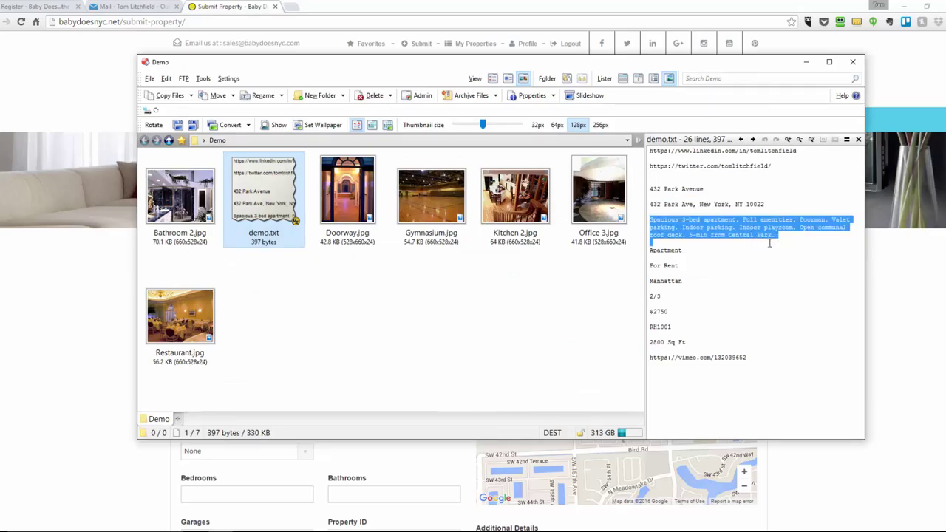
{"action": "key", "text": "ctrl+c"}
{"action": "key", "text": "alt+Tab"}
{"action": "left_click", "coordinate": [423, 369]}
{"action": "key", "text": "ctrl+v"}
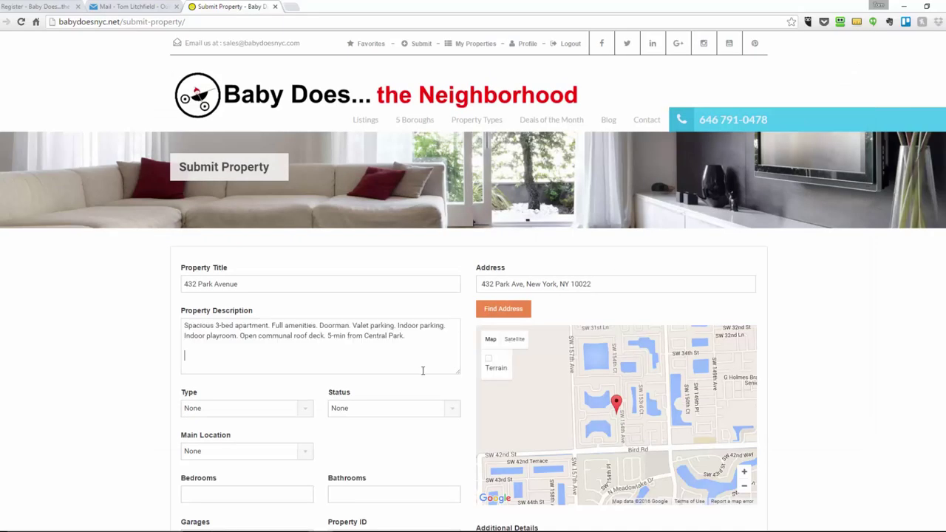
{"action": "key", "text": "alt+Tab"}
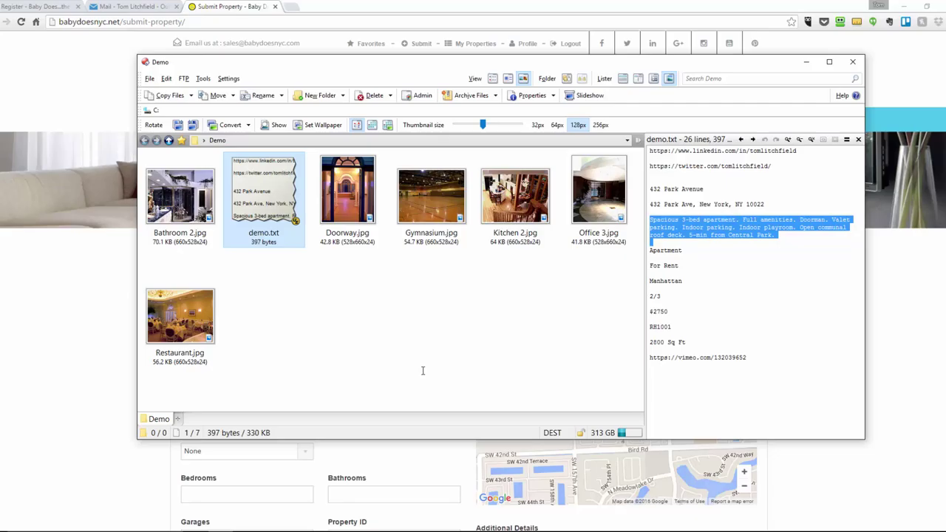
{"action": "key", "text": "alt+Tab"}
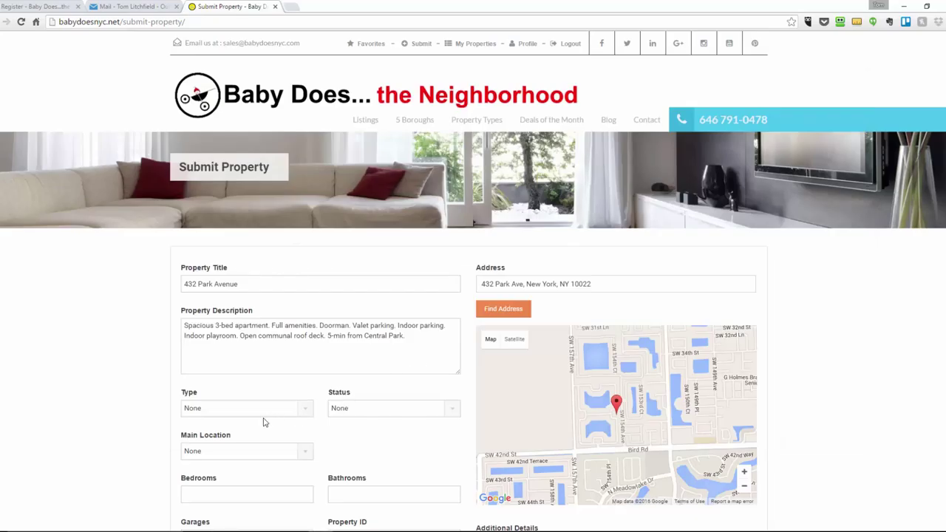
Set Type to Apartment and Status to For Rent
{"action": "left_click", "coordinate": [262, 414]}
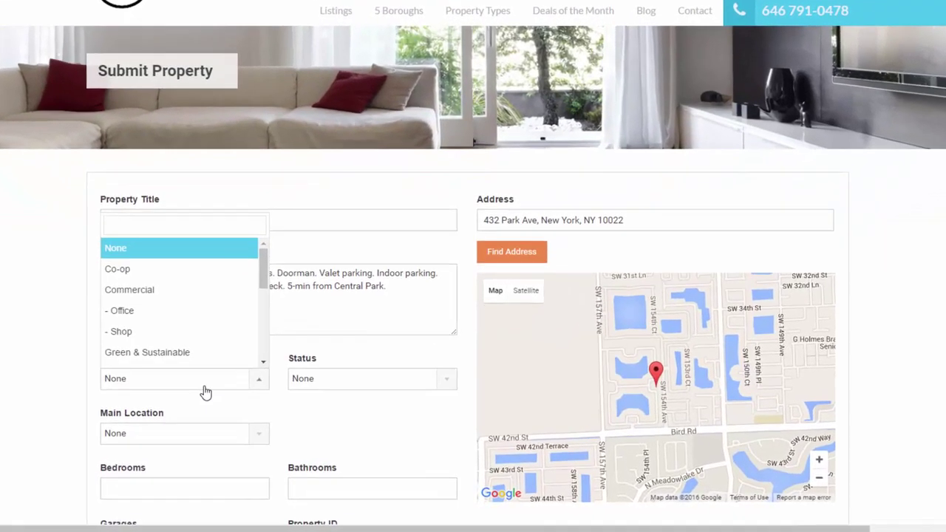
{"action": "type", "text": "a"}
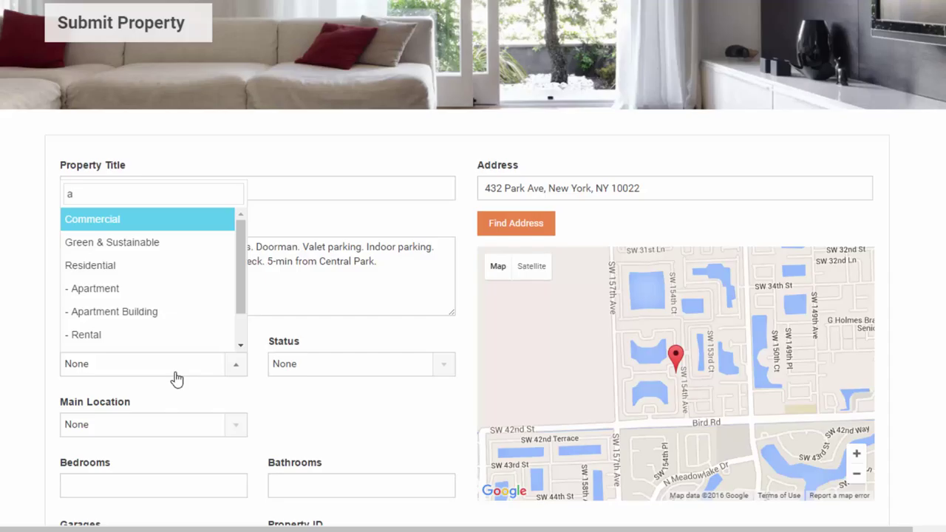
{"action": "type", "text": "p"}
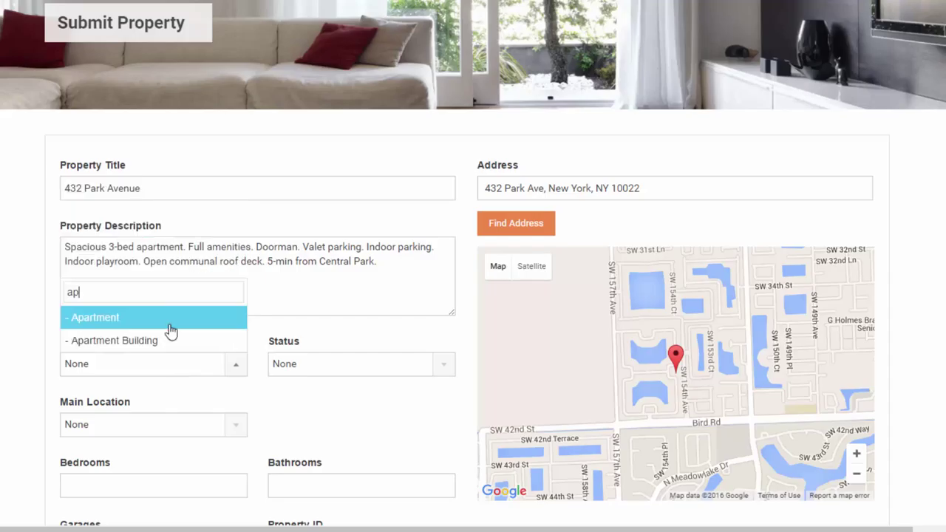
{"action": "left_click", "coordinate": [105, 321]}
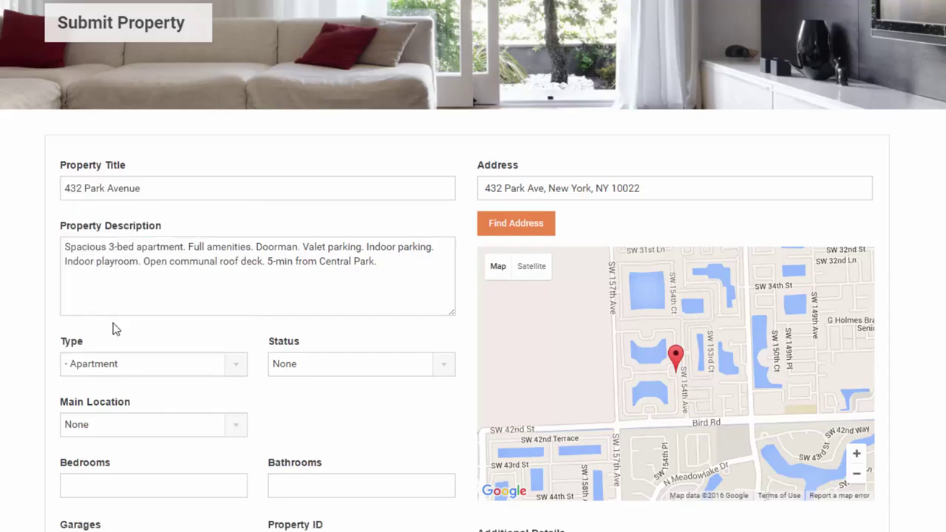
{"action": "left_click", "coordinate": [317, 373]}
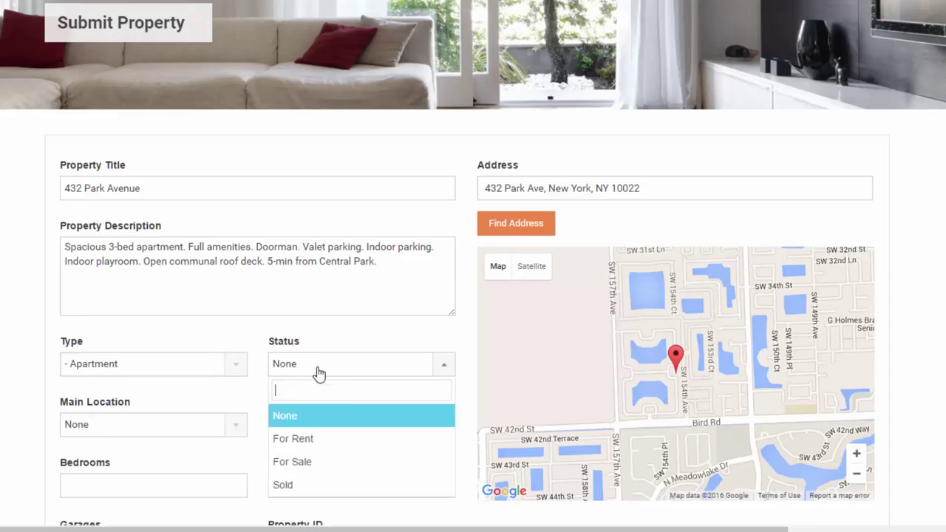
{"action": "left_click", "coordinate": [309, 441]}
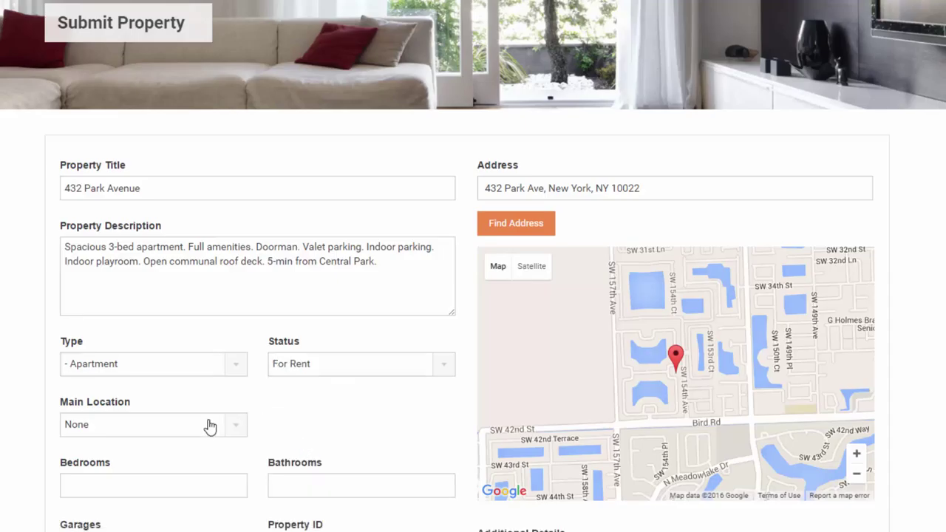
Search 'ma' and choose Manhattan as the Main Location
{"action": "scroll", "coordinate": [207, 424], "scroll_direction": "down", "scroll_amount": 5}
{"action": "scroll", "coordinate": [207, 425], "scroll_direction": "down", "scroll_amount": 2}
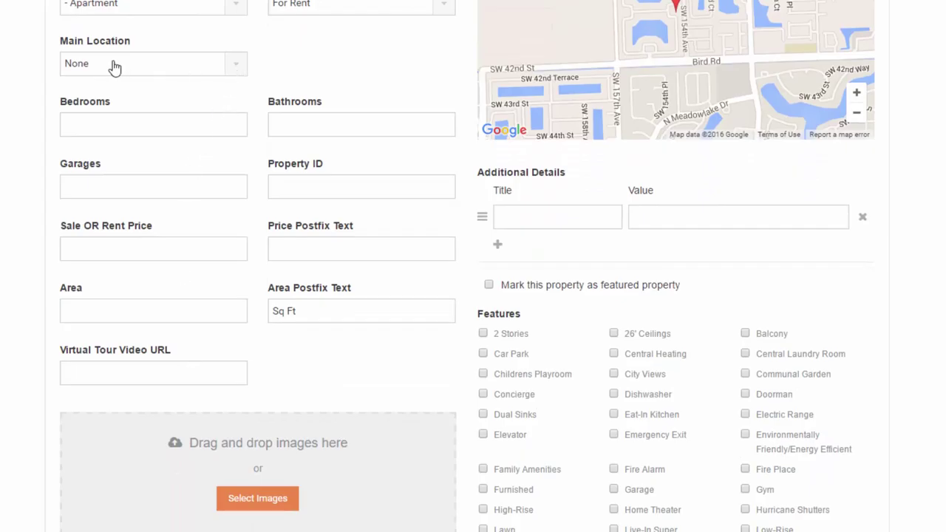
{"action": "left_click", "coordinate": [234, 68]}
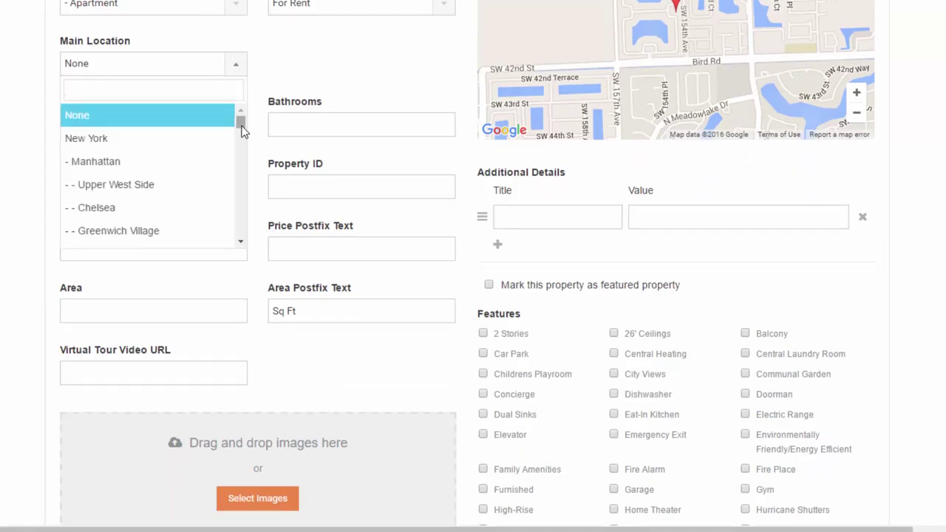
{"action": "mouse_move", "coordinate": [241, 124]}
{"action": "left_mouse_down"}
{"action": "mouse_move", "coordinate": [237, 232]}
{"action": "mouse_move", "coordinate": [241, 118]}
{"action": "left_mouse_up"}
{"action": "type", "text": "ma"}
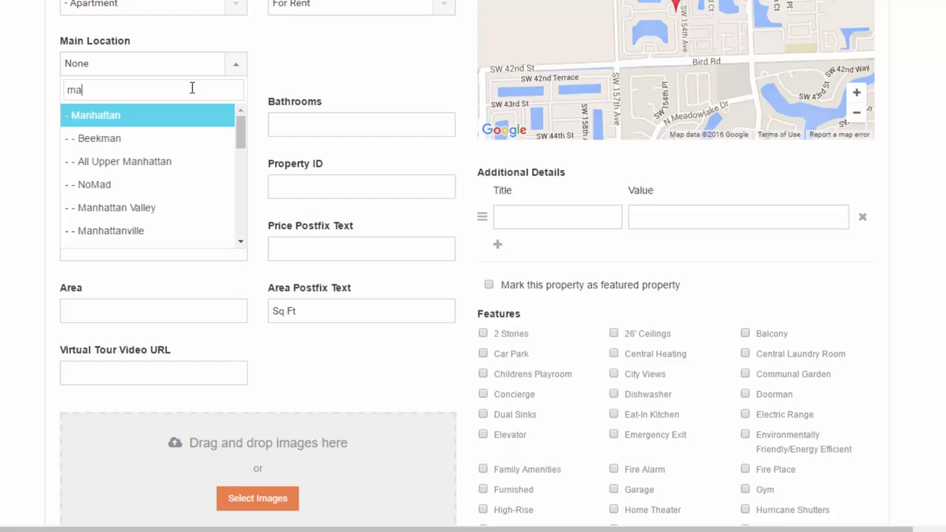
{"action": "key", "text": "Down"}
{"action": "key", "text": "Up"}
{"action": "key", "text": "Return"}
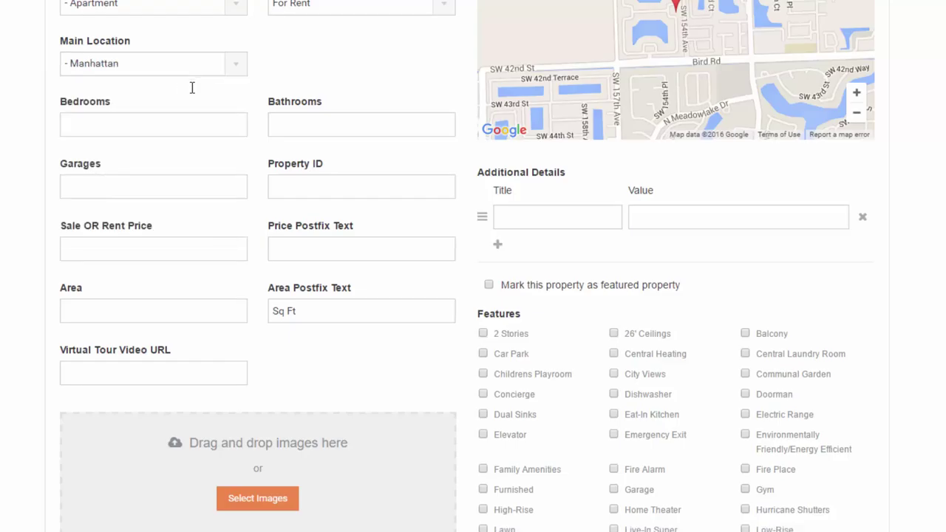
{"action": "left_click", "coordinate": [182, 124]}
Enter 2 bedrooms and 3 bathrooms
{"action": "key", "text": "alt+Tab"}
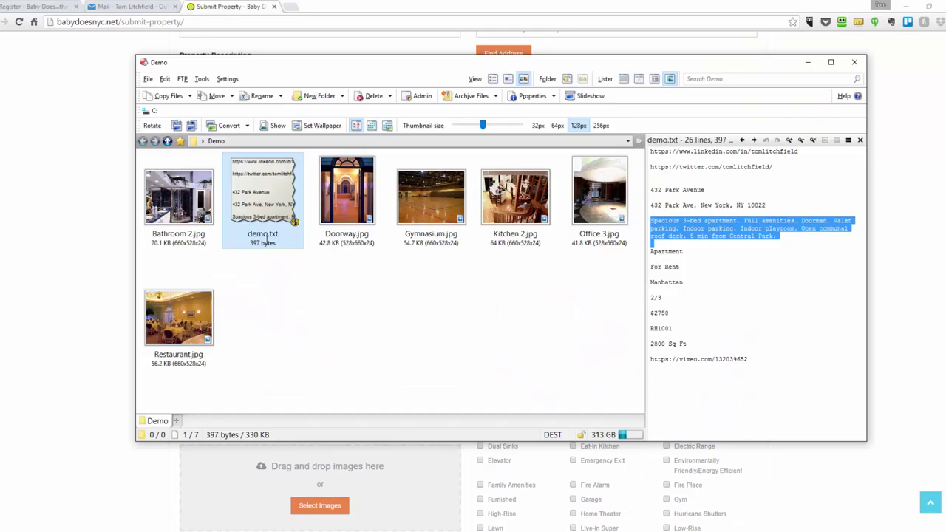
{"action": "key", "text": "alt+Tab"}
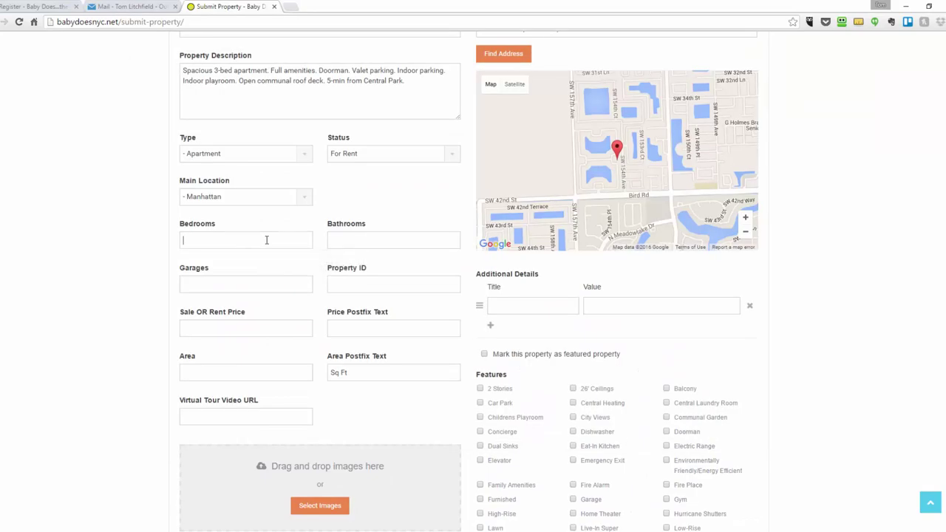
{"action": "type", "text": "2"}
{"action": "key", "text": "Tab"}
{"action": "type", "text": "3"}
{"action": "key", "text": "Tab"}
Copy property ID RH1001 from demo.txt into Property ID
{"action": "key", "text": "alt+Tab"}
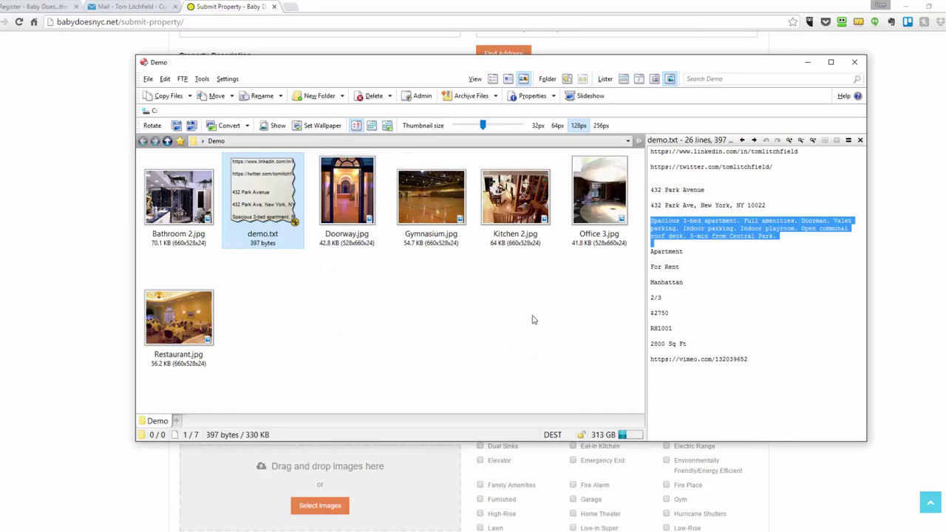
{"action": "left_click", "coordinate": [664, 327]}
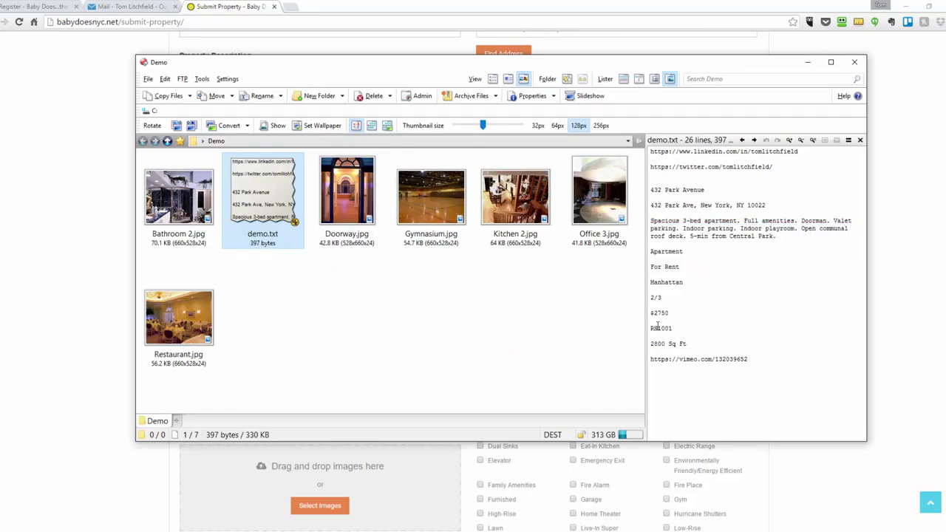
{"action": "double_click", "coordinate": [661, 328]}
{"action": "key", "text": "alt+Tab"}
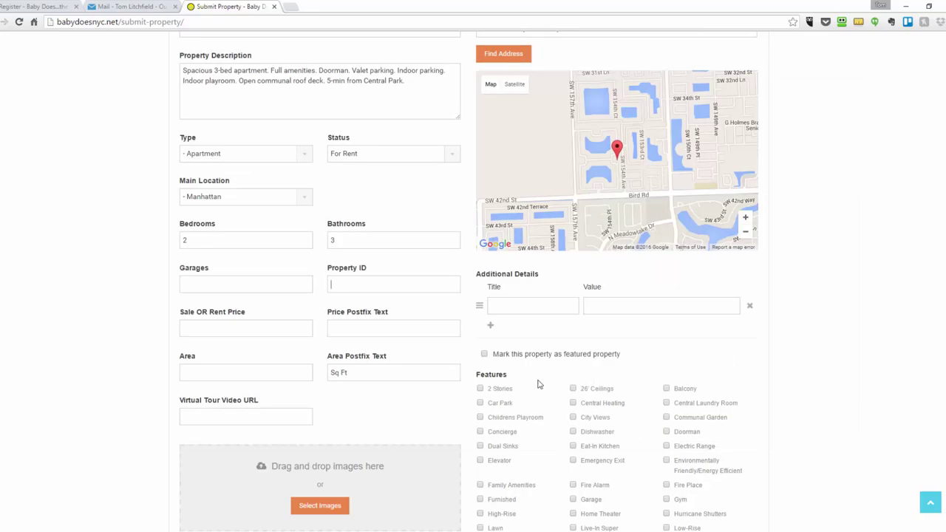
{"action": "key", "text": "ctrl+v"}
{"action": "key", "text": "Tab"}
Set the rent price to 2750 Monthly using the figure from demo.txt
{"action": "key", "text": "alt+Tab"}
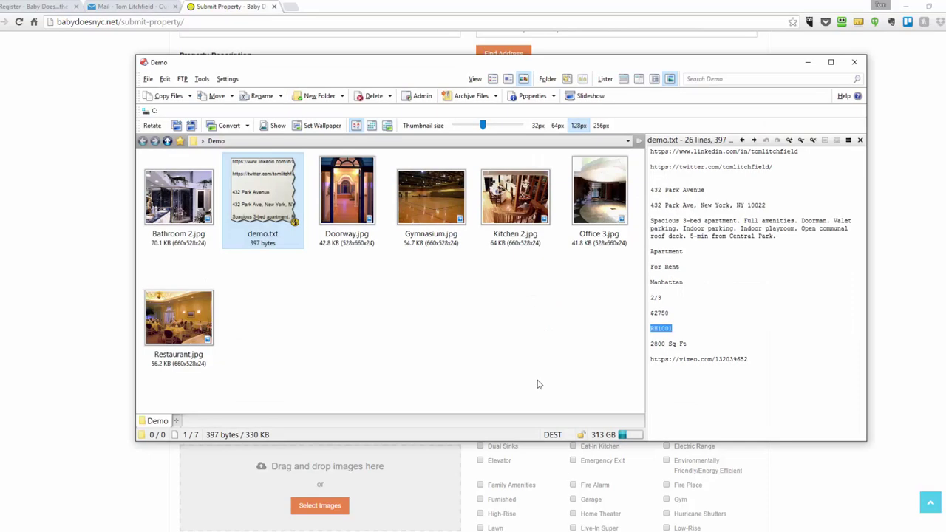
{"action": "left_click", "coordinate": [657, 313]}
{"action": "double_click", "coordinate": [657, 313]}
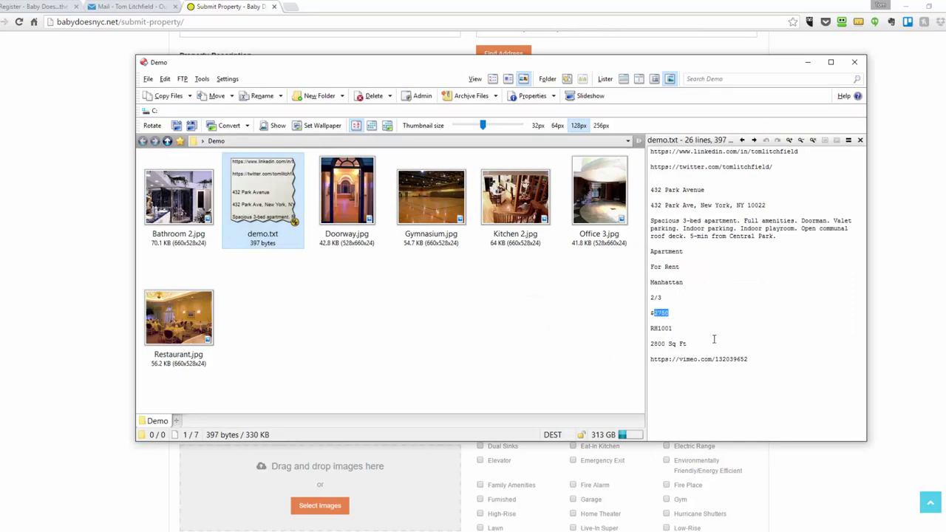
{"action": "key", "text": "alt+Tab"}
{"action": "key", "text": "ctrl+v"}
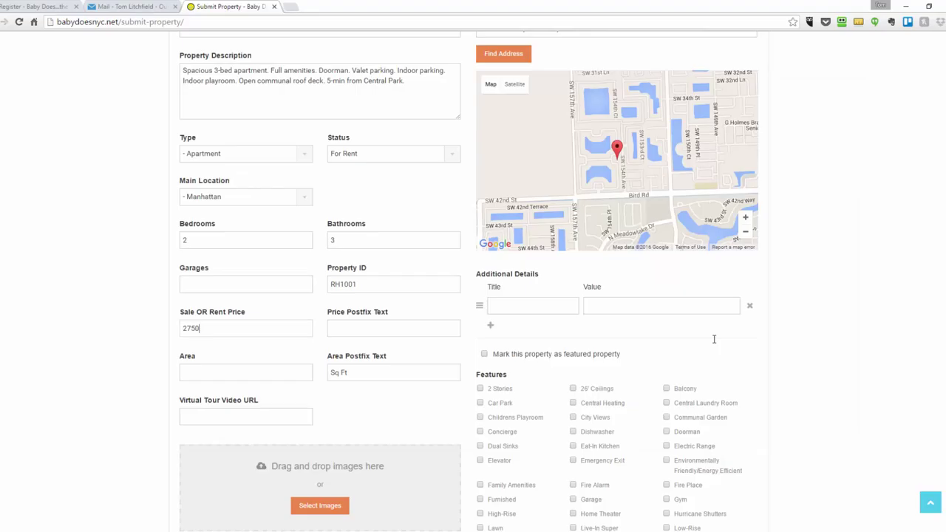
{"action": "type", "text": "Monthly"}
Enter area 2800 Sq Ft and paste the Vimeo tour link from demo.txt
{"action": "key", "text": "alt+Tab"}
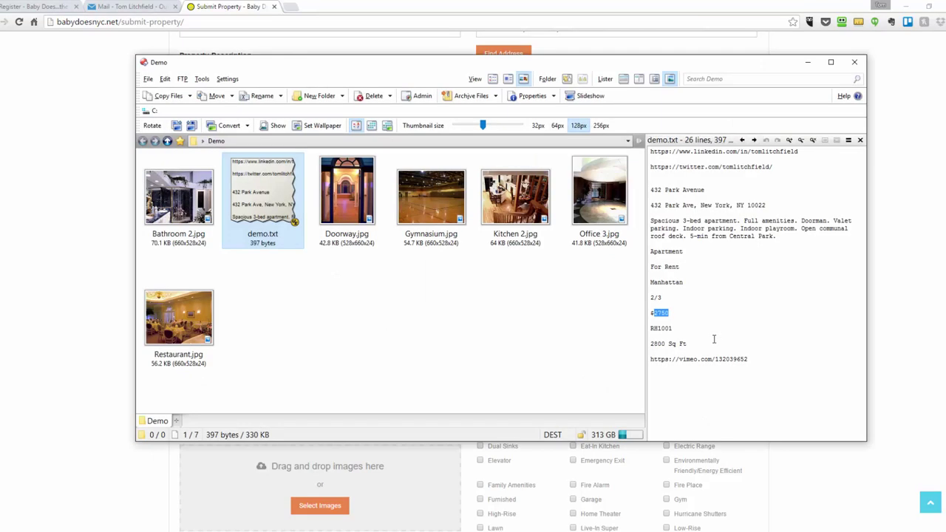
{"action": "key", "text": "alt+Tab"}
{"action": "type", "text": "2800"}
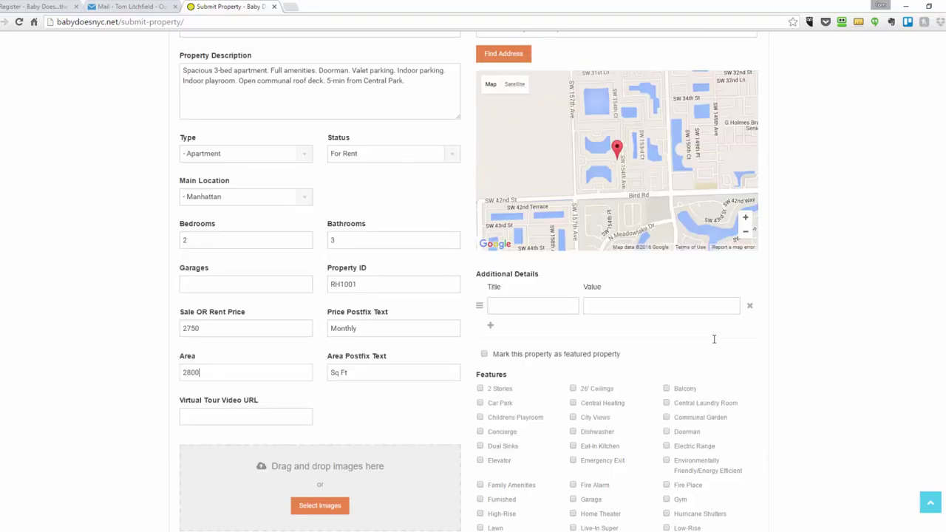
{"action": "key", "text": "Tab"}
{"action": "key", "text": "Tab"}
{"action": "key", "text": "alt+Tab"}
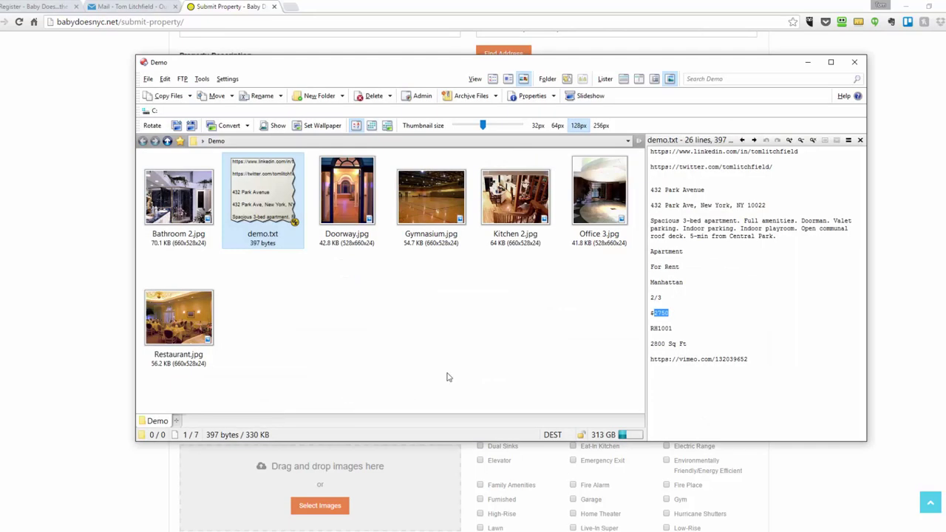
{"action": "left_click_drag", "start_coordinate": [652, 360], "coordinate": [748, 360]}
{"action": "key", "text": "ctrl+c"}
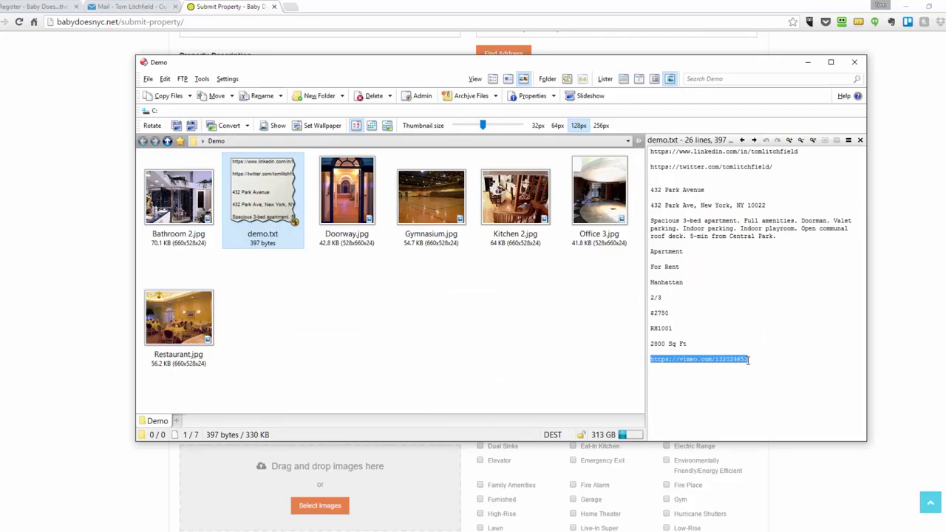
{"action": "key", "text": "alt+Tab"}
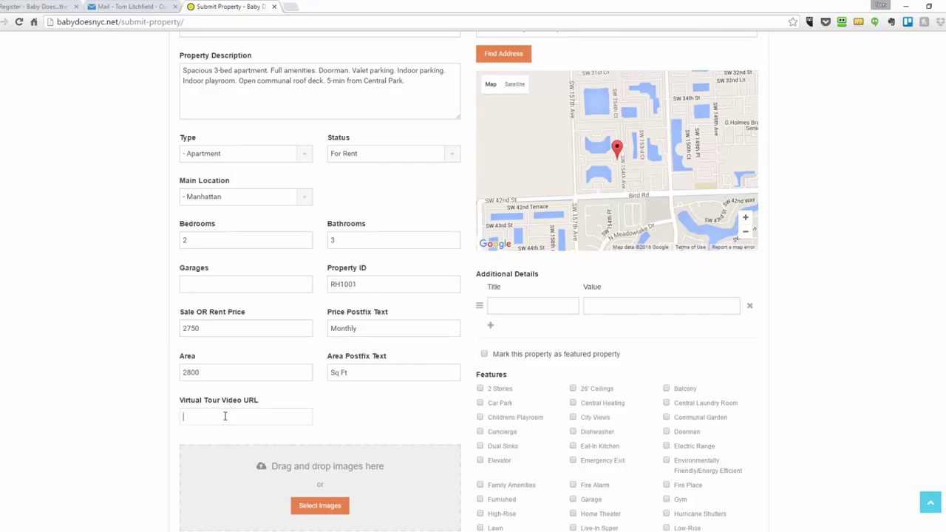
{"action": "key", "text": "ctrl+v"}
{"action": "scroll", "coordinate": [355, 408], "scroll_direction": "down", "scroll_amount": 2}
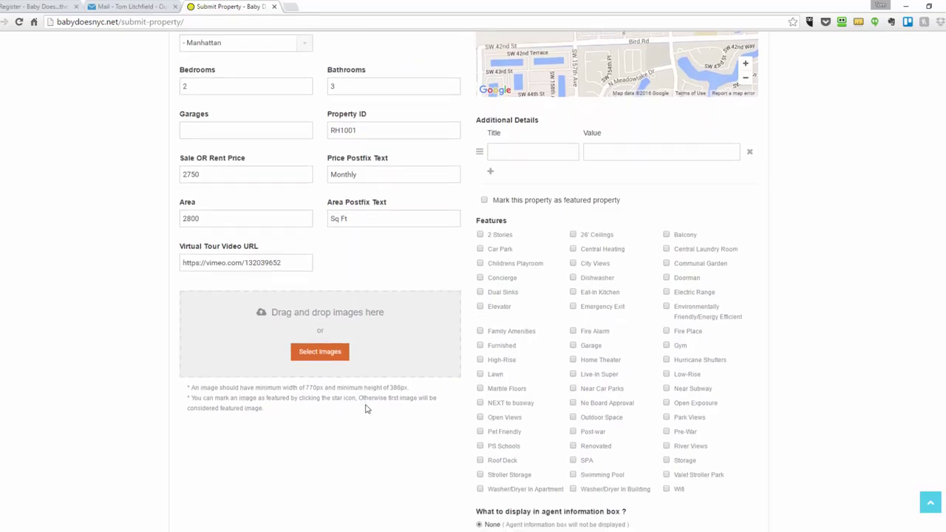
Open the Demo photo folder and dock it beside the submission form
{"action": "scroll", "coordinate": [365, 408], "scroll_direction": "down", "scroll_amount": 1}
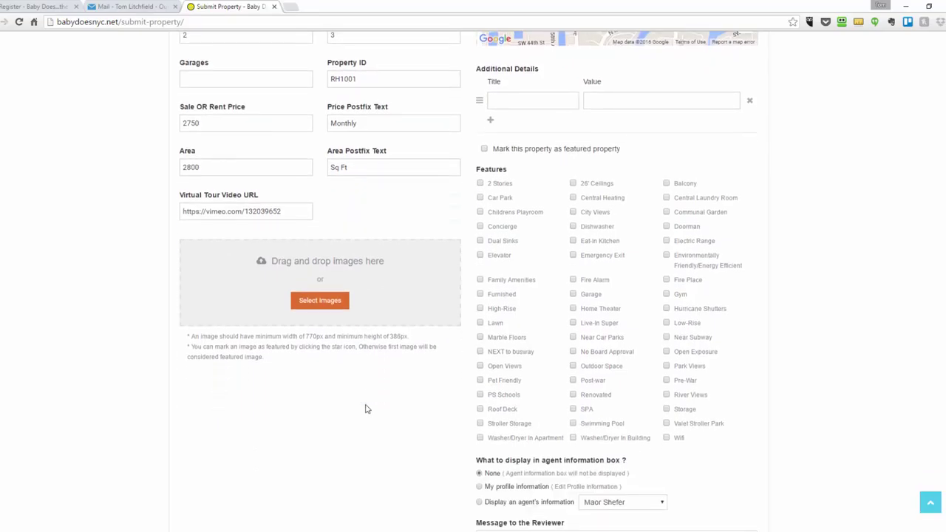
{"action": "left_click", "coordinate": [314, 304]}
{"action": "left_click", "coordinate": [266, 529]}
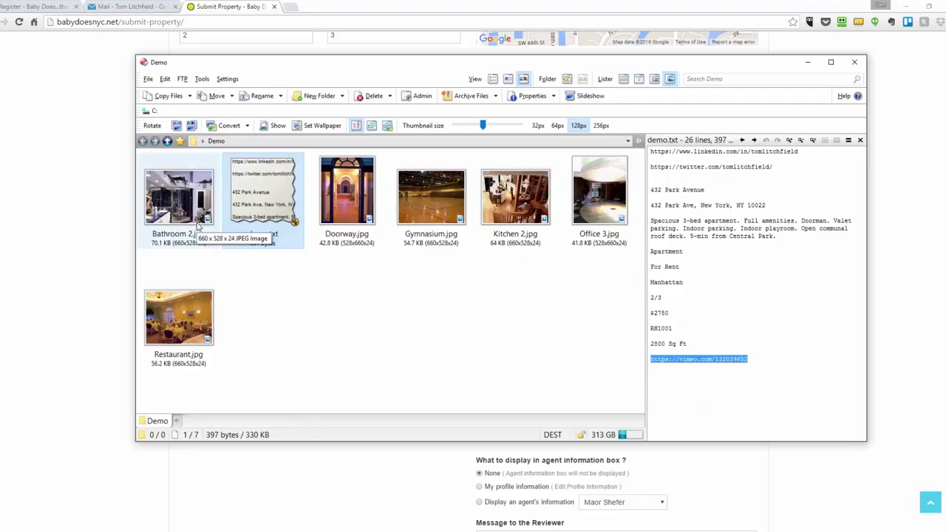
{"action": "key", "text": "super+Right"}
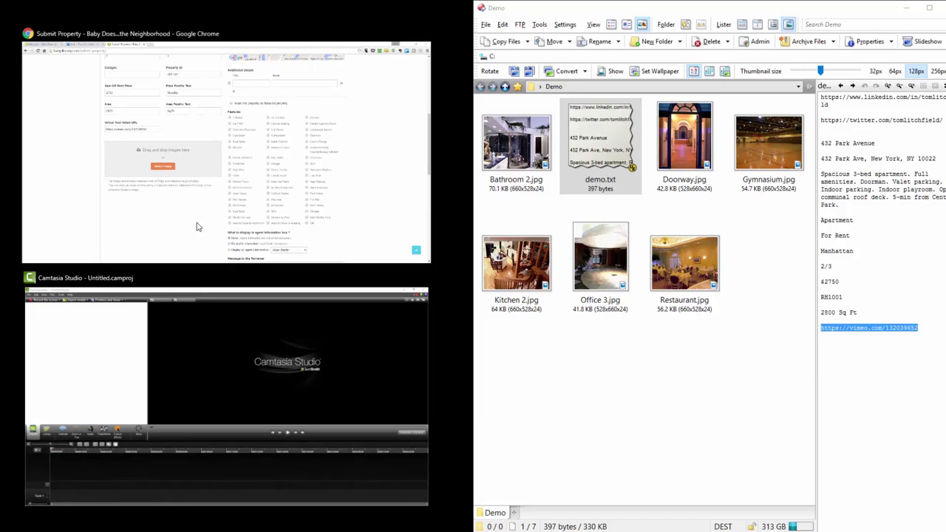
{"action": "left_click", "coordinate": [197, 227]}
Drop Bathroom 2, Doorway, Gymnasium, Restaurant, Office 3 and Kitchen 2 into the image area
{"action": "left_click", "coordinate": [659, 177]}
{"action": "left_click", "coordinate": [660, 177], "text": "ctrl"}
{"action": "left_click", "coordinate": [769, 144], "text": "ctrl"}
{"action": "left_click", "coordinate": [684, 264], "text": "ctrl"}
{"action": "left_click", "coordinate": [600, 284], "text": "ctrl"}
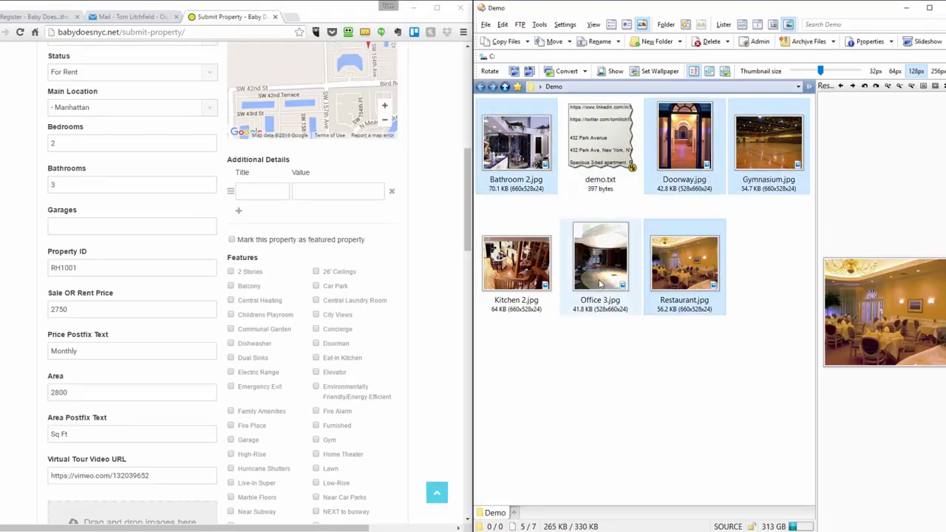
{"action": "left_click", "coordinate": [538, 280], "text": "ctrl"}
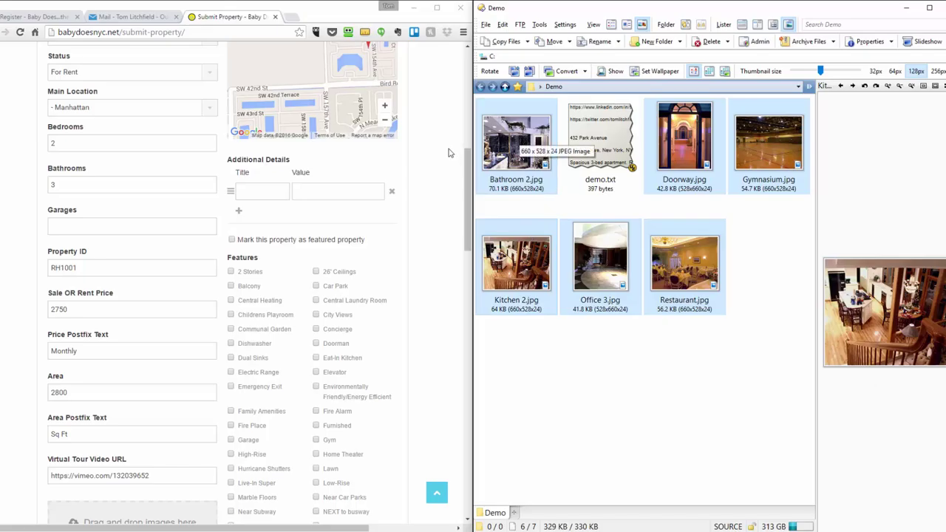
{"action": "left_click_drag", "start_coordinate": [467, 175], "coordinate": [466, 261]}
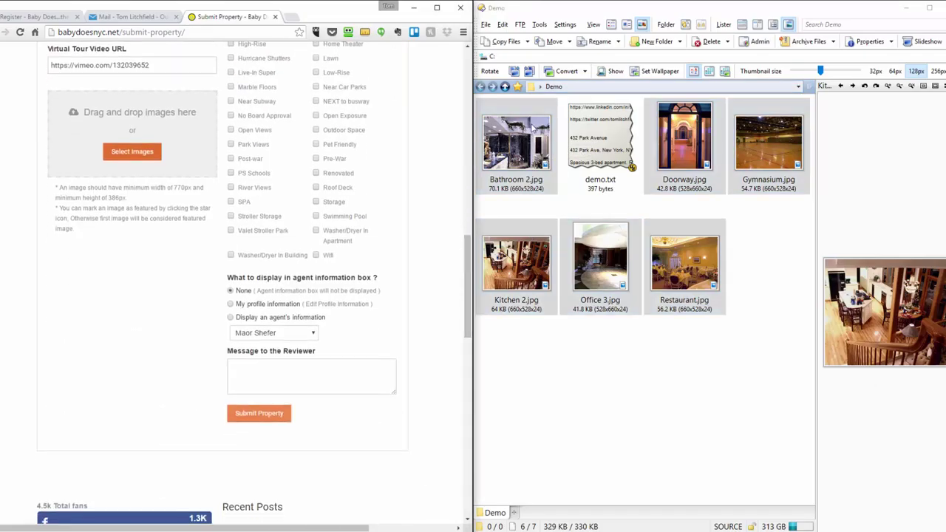
{"action": "left_click_drag", "start_coordinate": [532, 127], "coordinate": [111, 131]}
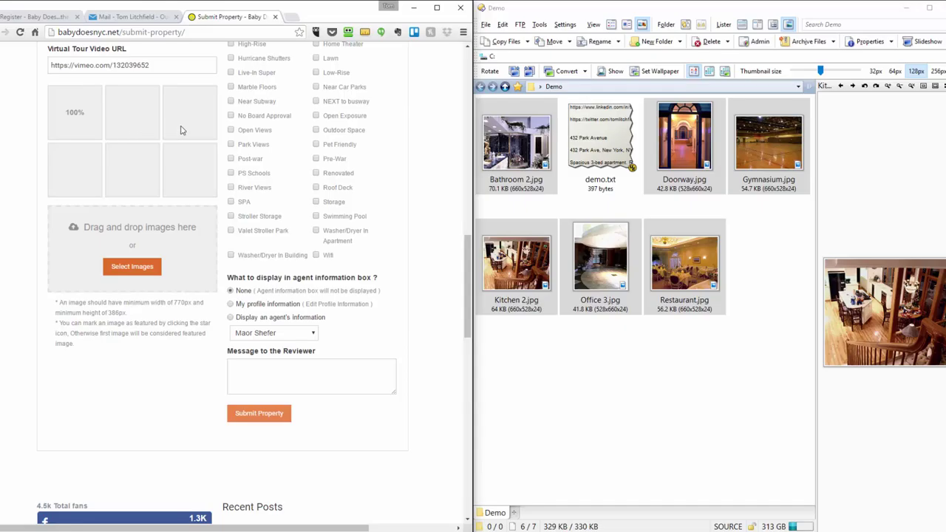
{"action": "left_click_drag", "start_coordinate": [465, 314], "coordinate": [462, 257]}
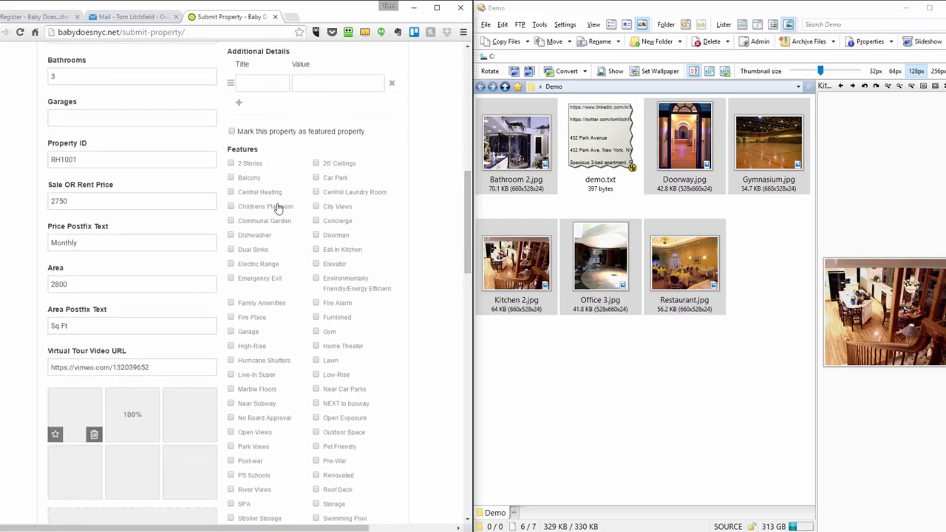
Check the six feature boxes: Car Park, Central Heating, Dishwasher, Electric Range, PS Schools, Pet Friendly
{"action": "left_click", "coordinate": [316, 178]}
{"action": "left_click", "coordinate": [230, 194]}
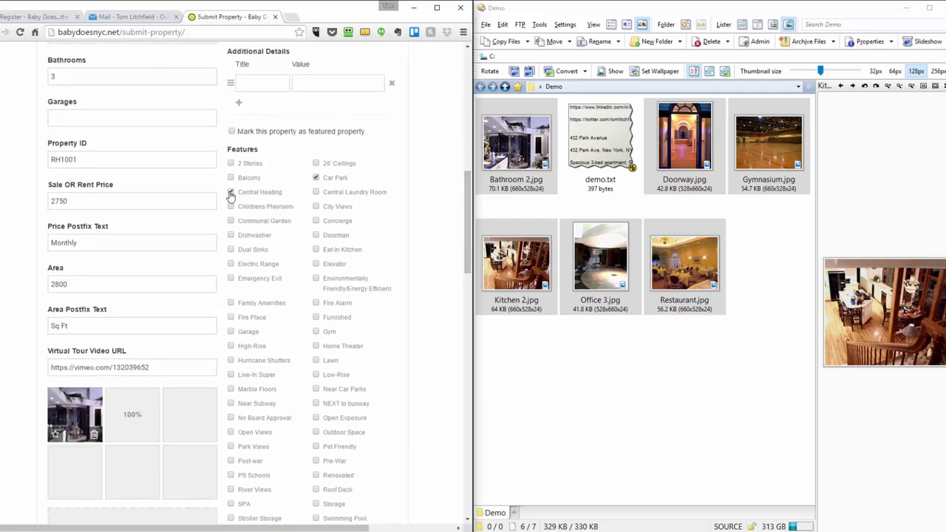
{"action": "left_click", "coordinate": [232, 237]}
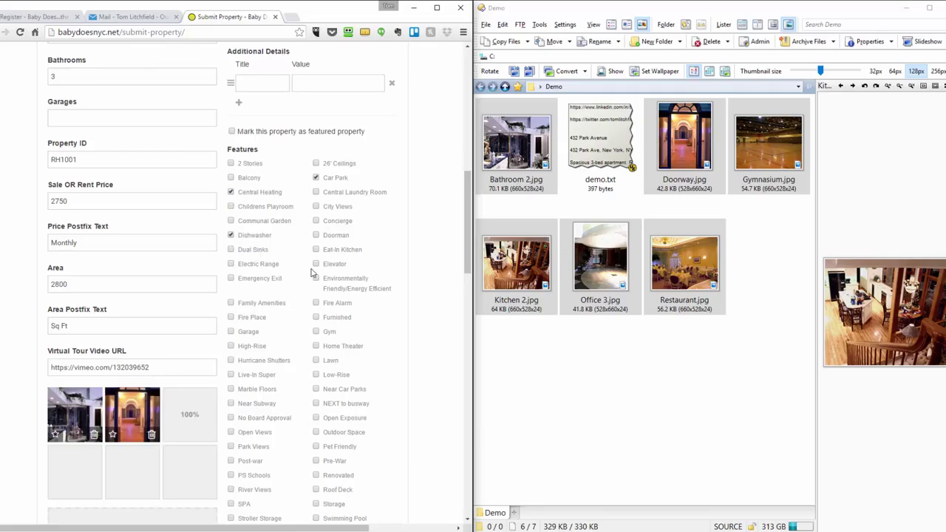
{"action": "left_click", "coordinate": [253, 265]}
{"action": "scroll", "coordinate": [292, 326], "scroll_direction": "down", "scroll_amount": 2}
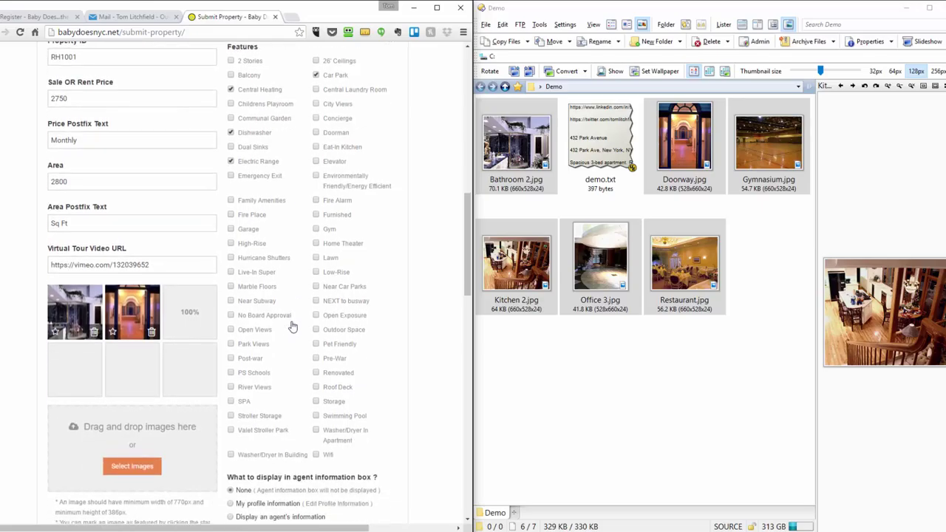
{"action": "left_click", "coordinate": [258, 374]}
{"action": "left_click", "coordinate": [351, 352]}
{"action": "scroll", "coordinate": [393, 340], "scroll_direction": "down", "scroll_amount": 3}
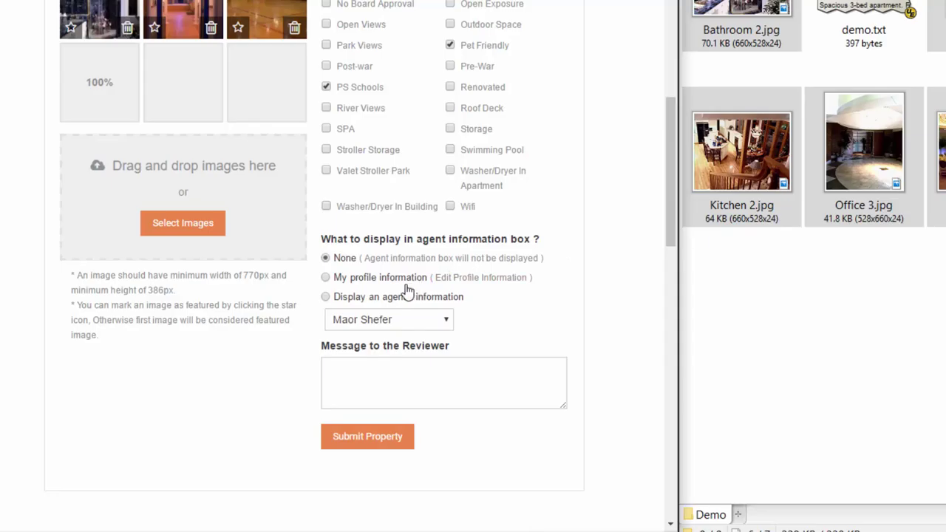
Choose 'My profile information' for the agent information box
{"action": "left_click", "coordinate": [326, 278]}
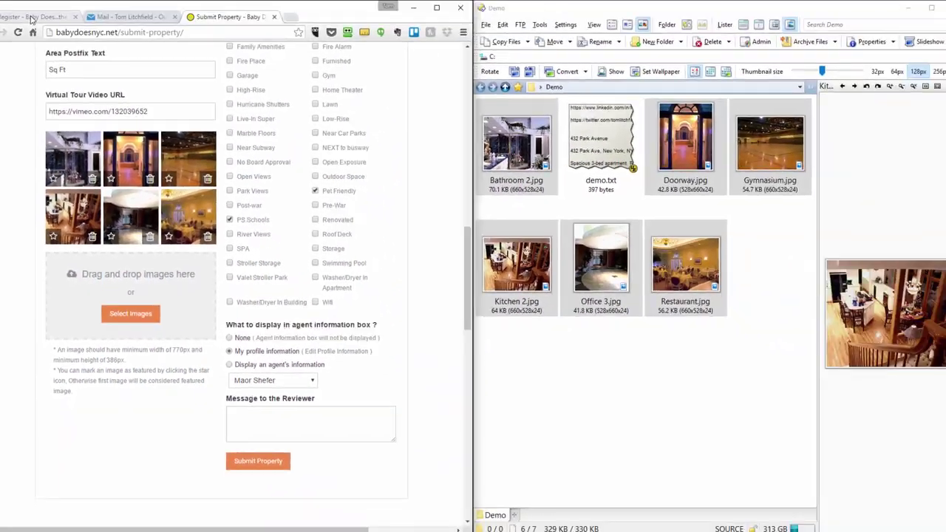
Scroll through the property listings on the homepage tab, then return to the Submit Property form
{"action": "left_click", "coordinate": [31, 17]}
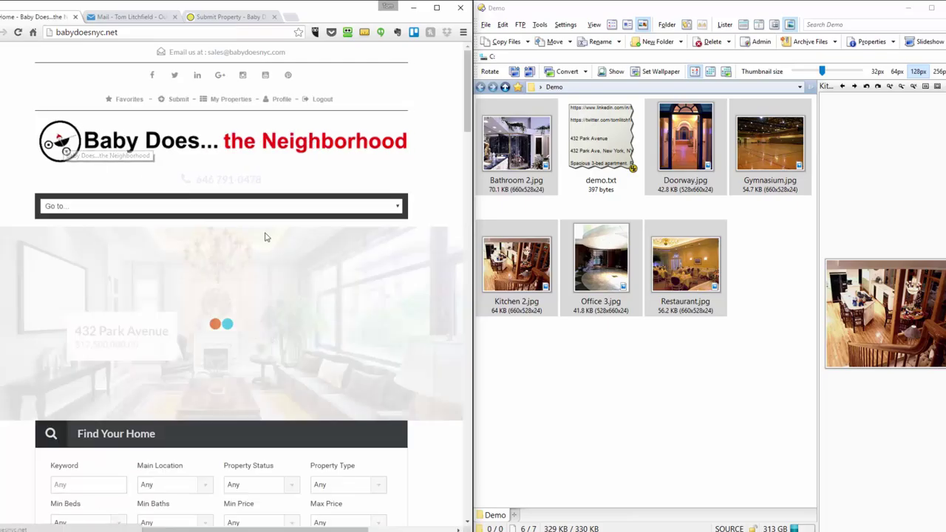
{"action": "scroll", "coordinate": [382, 269], "scroll_direction": "down", "scroll_amount": 5}
{"action": "scroll", "coordinate": [383, 269], "scroll_direction": "down", "scroll_amount": 2}
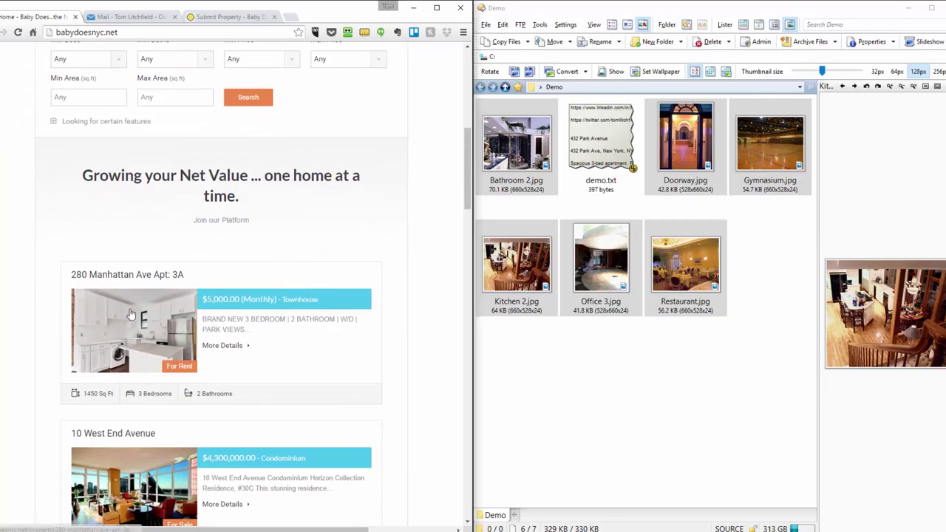
{"action": "scroll", "coordinate": [137, 339], "scroll_direction": "down", "scroll_amount": 2}
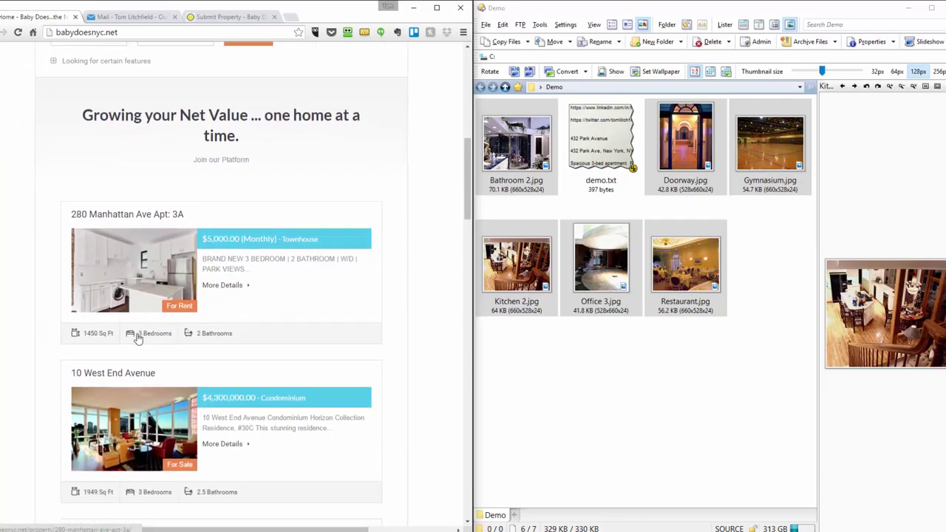
{"action": "scroll", "coordinate": [122, 336], "scroll_direction": "down", "scroll_amount": 1}
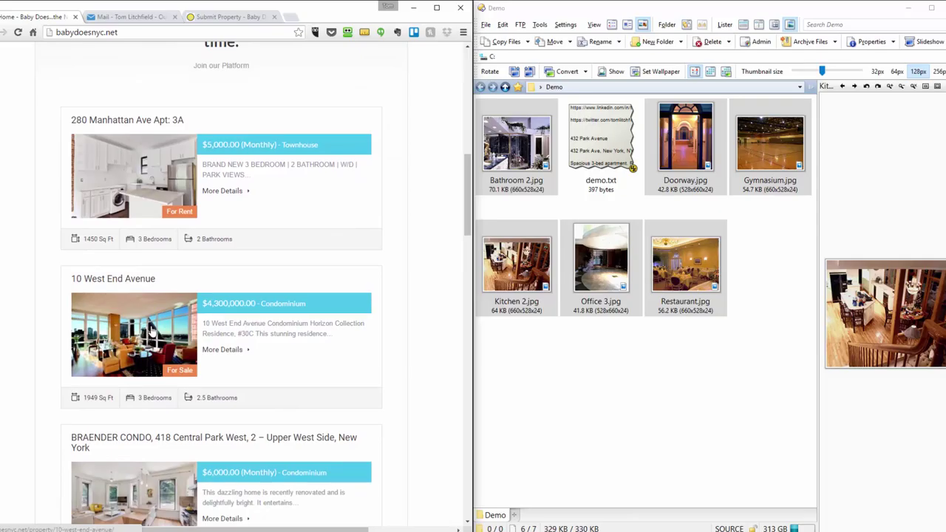
{"action": "scroll", "coordinate": [150, 330], "scroll_direction": "down", "scroll_amount": 2}
{"action": "scroll", "coordinate": [153, 389], "scroll_direction": "down", "scroll_amount": 1}
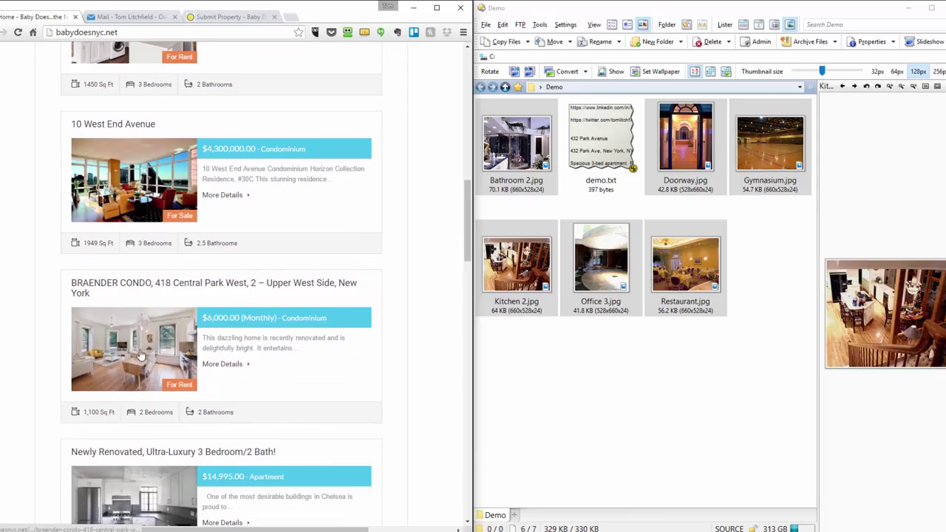
{"action": "scroll", "coordinate": [140, 355], "scroll_direction": "down", "scroll_amount": 2}
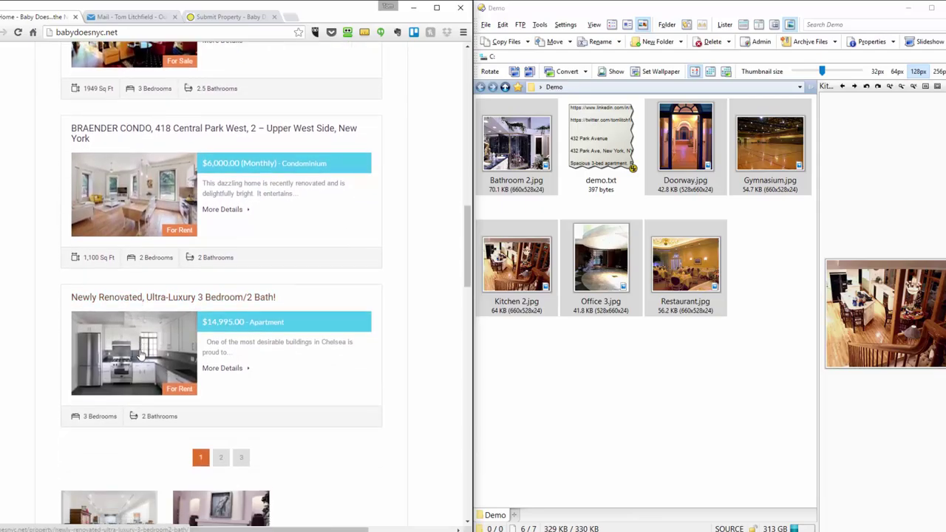
{"action": "scroll", "coordinate": [141, 353], "scroll_direction": "up", "scroll_amount": 5}
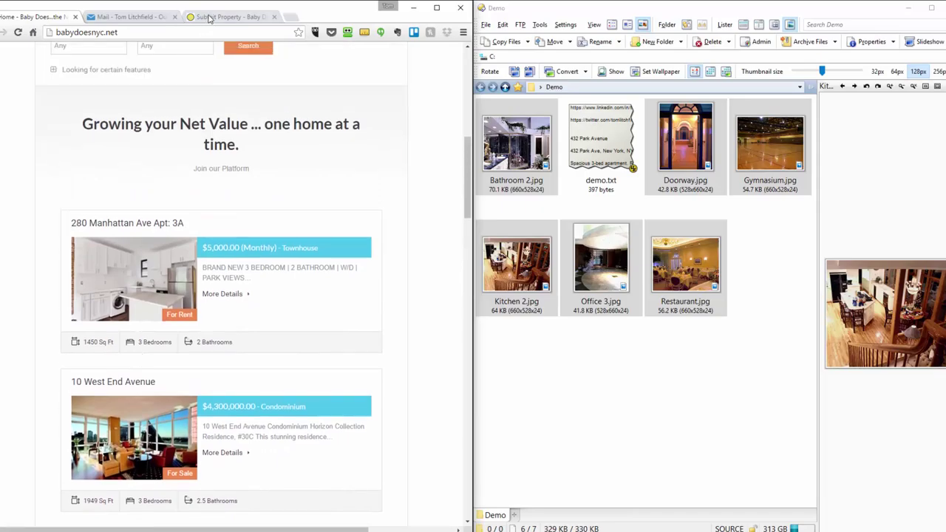
{"action": "left_click", "coordinate": [209, 18]}
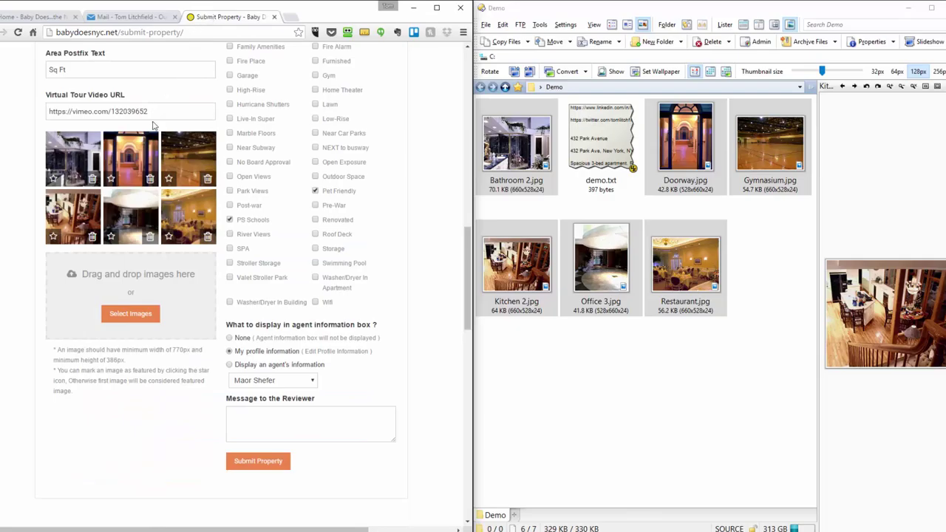
Star the Doorway thumbnail so it becomes the featured image
{"action": "left_click", "coordinate": [110, 178]}
{"action": "left_click_drag", "start_coordinate": [468, 322], "coordinate": [467, 236]}
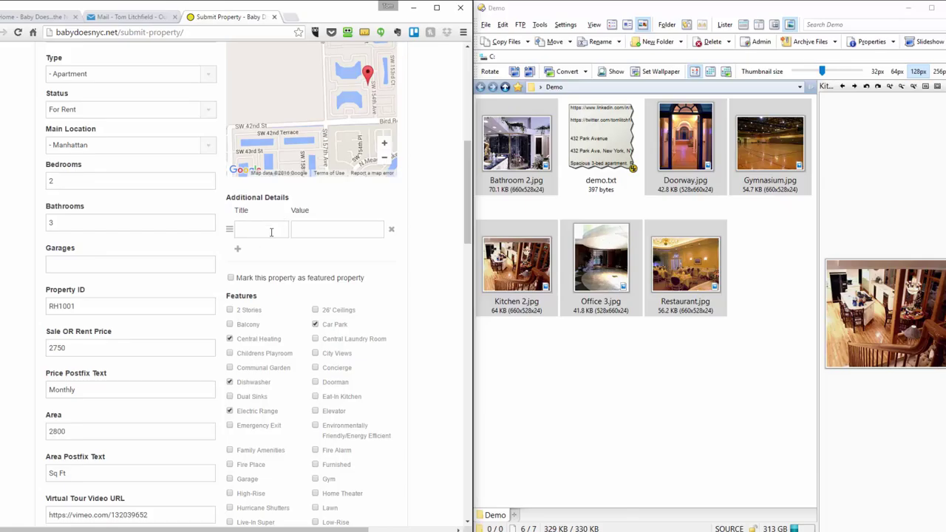
{"action": "left_click", "coordinate": [238, 251]}
{"action": "left_click", "coordinate": [238, 269]}
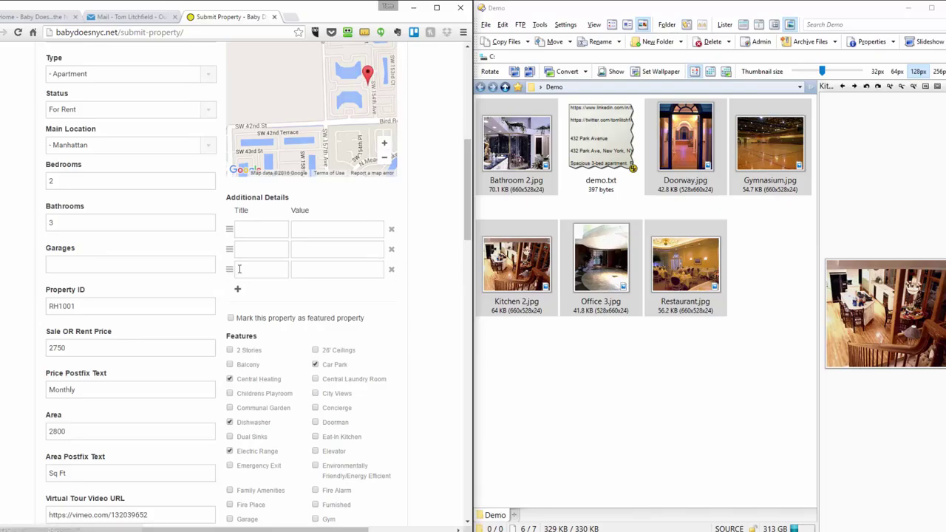
{"action": "left_click", "coordinate": [238, 289]}
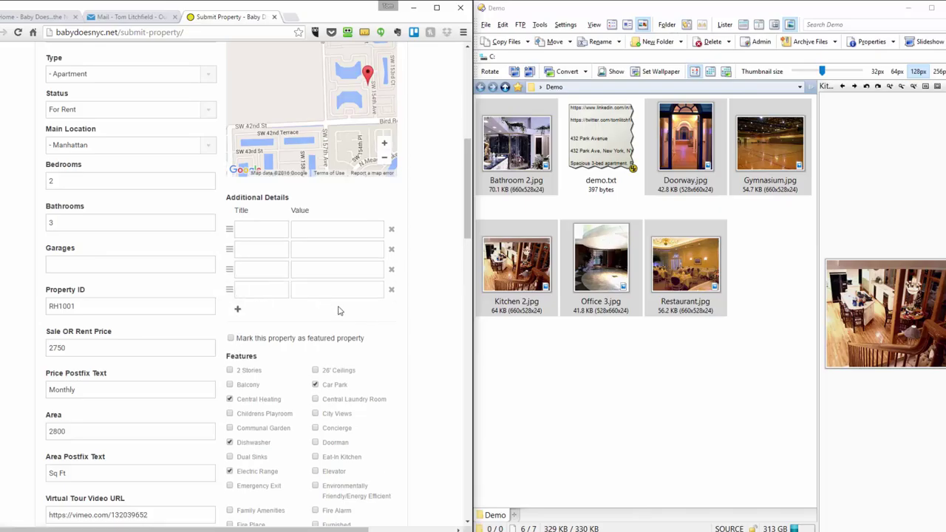
{"action": "left_click", "coordinate": [391, 289]}
{"action": "left_click", "coordinate": [391, 270]}
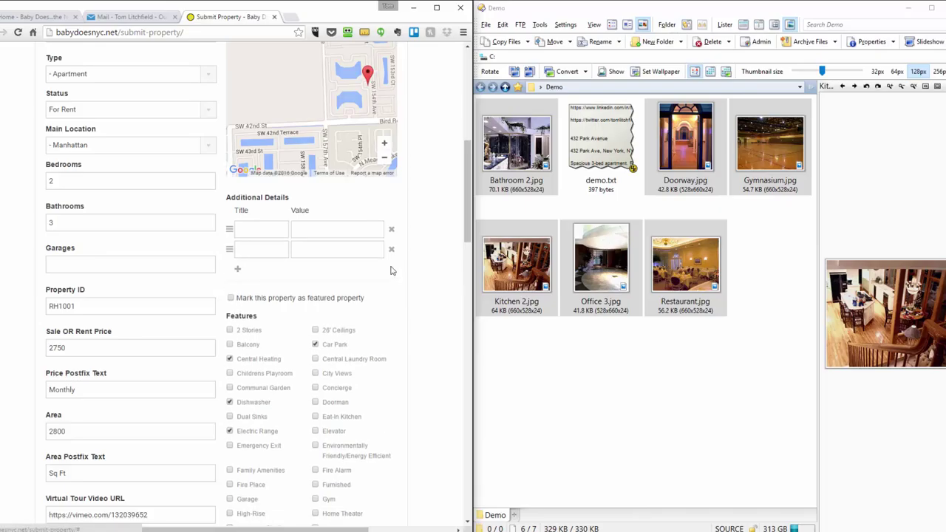
{"action": "left_click", "coordinate": [391, 249]}
{"action": "scroll", "coordinate": [413, 266], "scroll_direction": "down", "scroll_amount": 2}
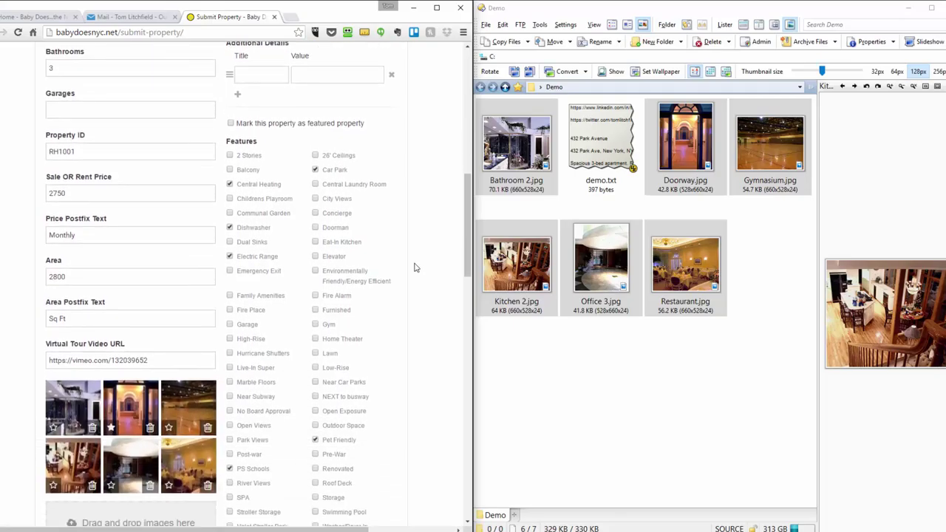
{"action": "scroll", "coordinate": [413, 267], "scroll_direction": "down", "scroll_amount": 4}
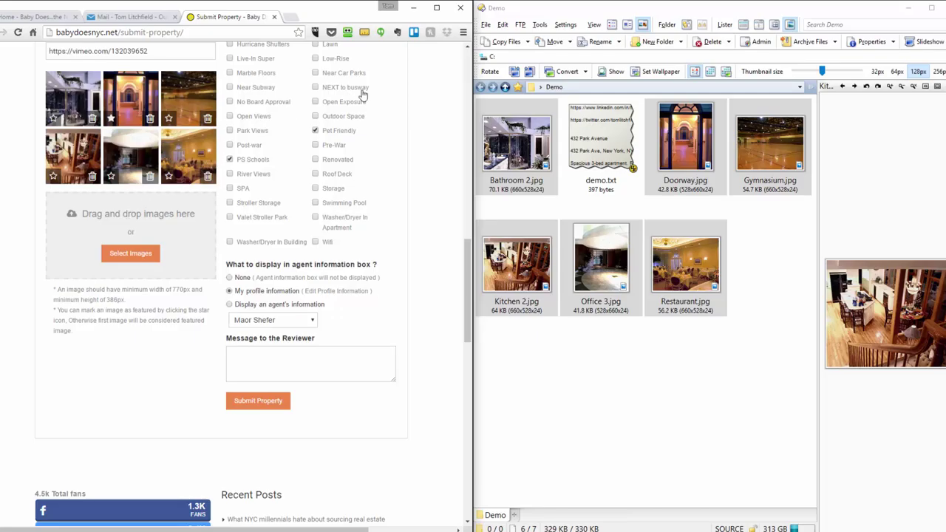
Maximize the browser and scroll up and down to review every field of the submission form
{"action": "left_click", "coordinate": [437, 7]}
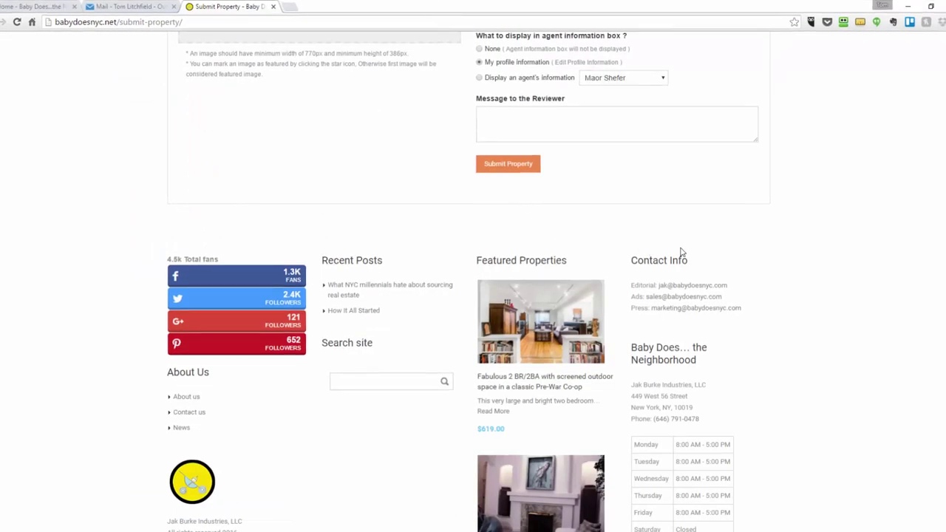
{"action": "scroll", "coordinate": [680, 253], "scroll_direction": "up", "scroll_amount": 4}
{"action": "scroll", "coordinate": [756, 299], "scroll_direction": "up", "scroll_amount": 6}
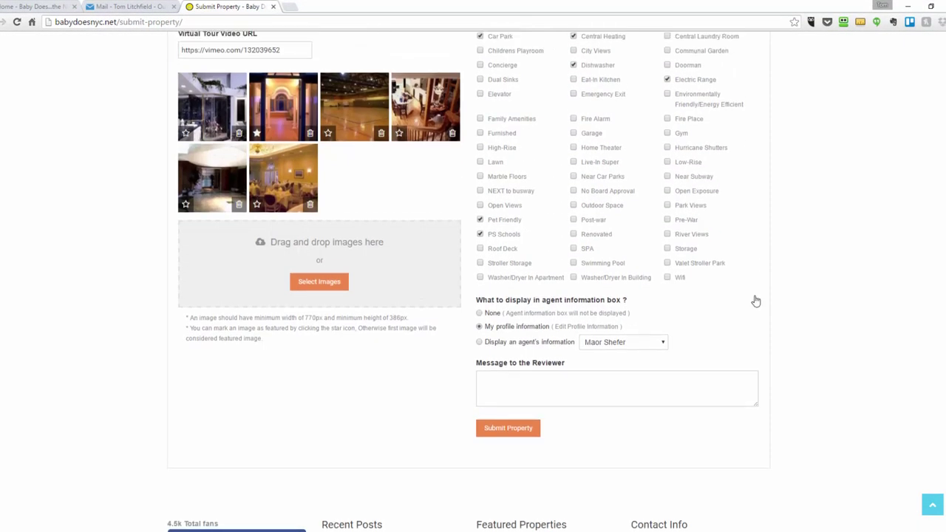
{"action": "scroll", "coordinate": [755, 299], "scroll_direction": "up", "scroll_amount": 3}
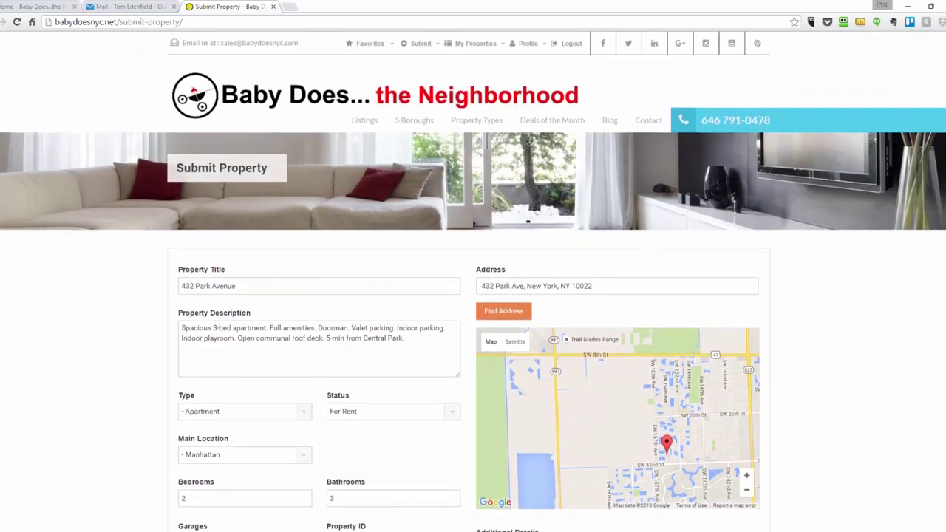
{"action": "scroll", "coordinate": [472, 282], "scroll_direction": "down", "scroll_amount": 6}
{"action": "scroll", "coordinate": [566, 436], "scroll_direction": "down", "scroll_amount": 3}
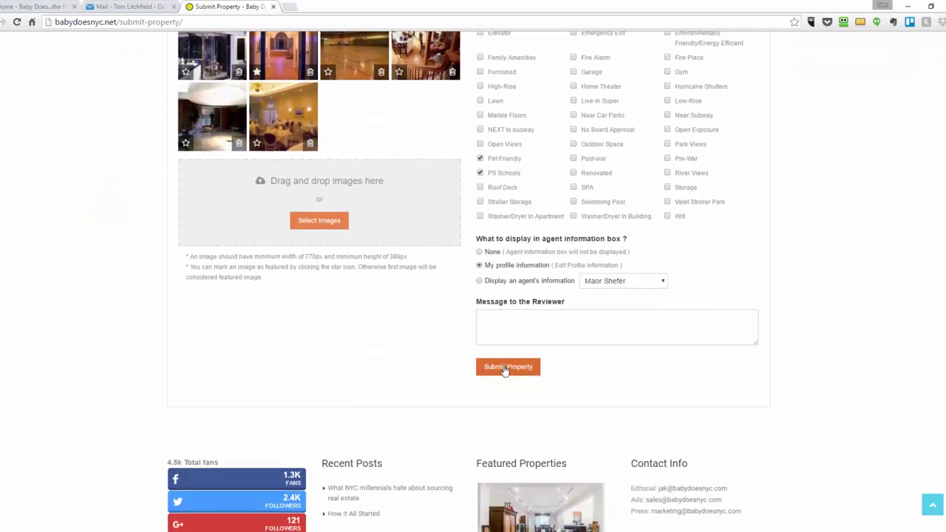
Submit the 432 Park Avenue listing, then open its published property page from My Properties
{"action": "left_click", "coordinate": [505, 368]}
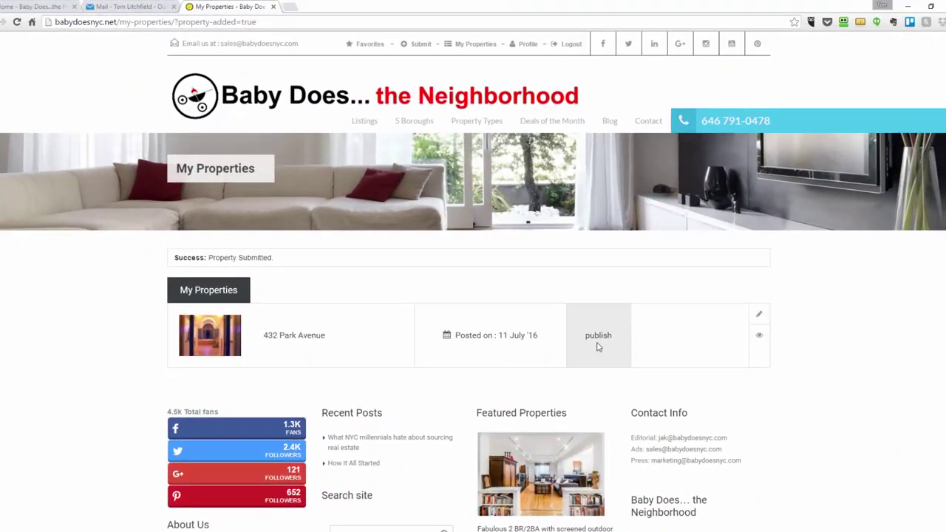
{"action": "left_click", "coordinate": [759, 341]}
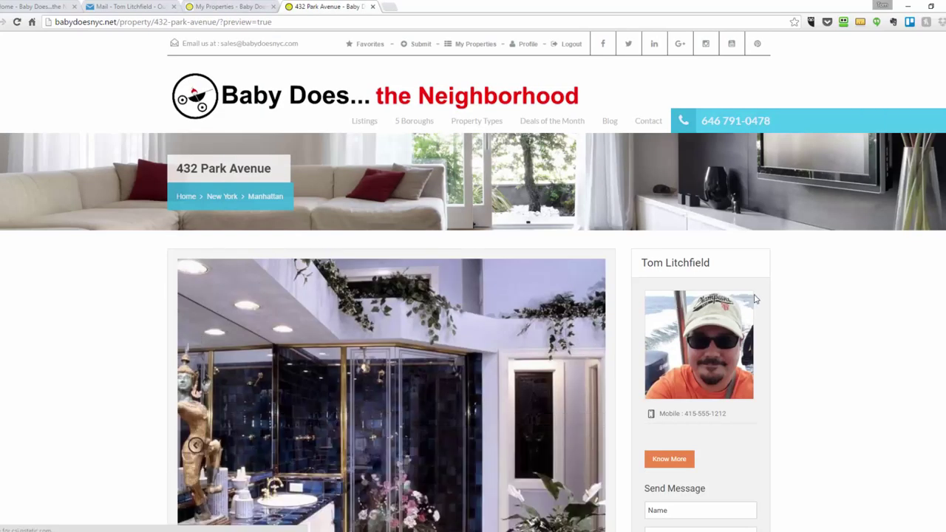
Show the hallway, gymnasium, kitchen, lobby and restaurant photos in the listing's gallery
{"action": "scroll", "coordinate": [473, 295], "scroll_direction": "down", "scroll_amount": 5}
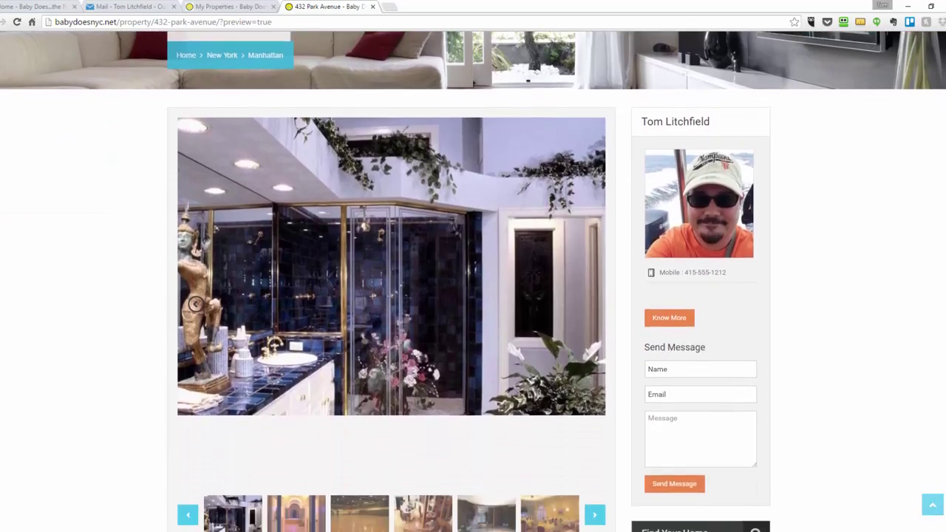
{"action": "scroll", "coordinate": [472, 296], "scroll_direction": "down", "scroll_amount": 1}
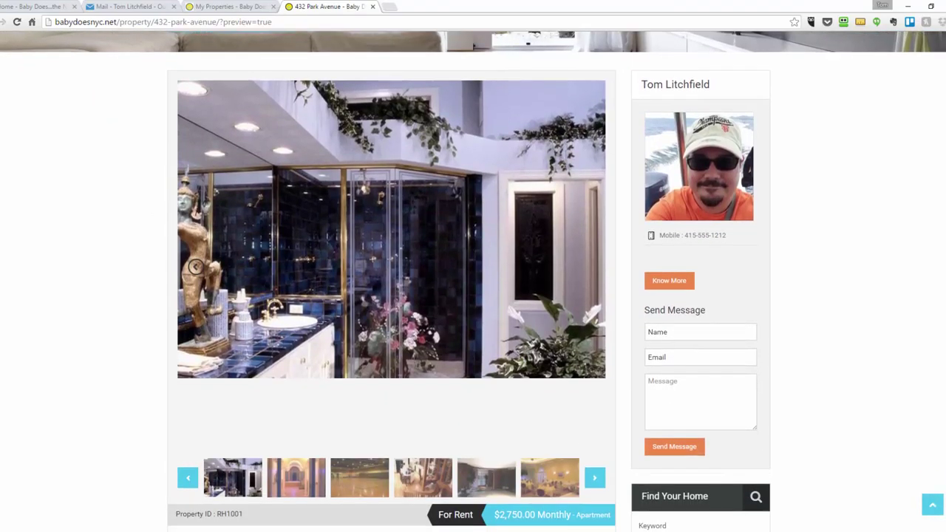
{"action": "left_click", "coordinate": [319, 480]}
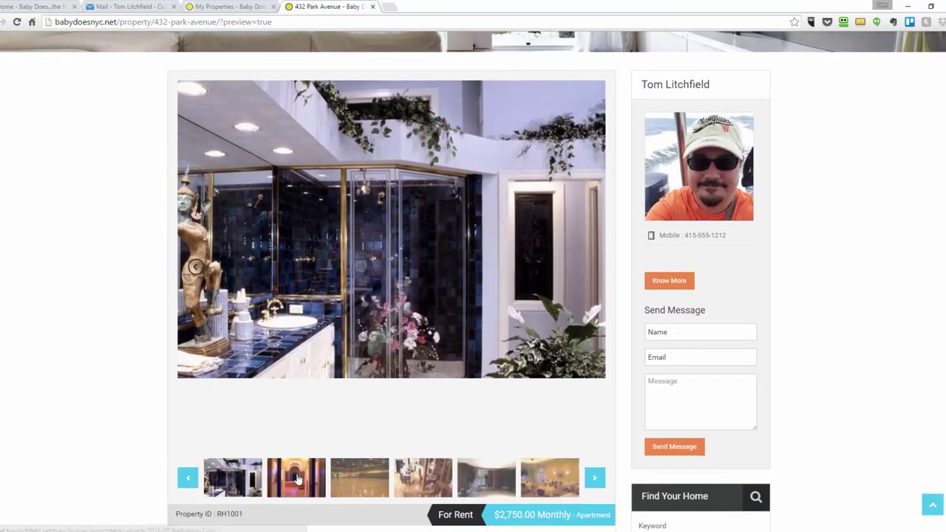
{"action": "left_click", "coordinate": [332, 480]}
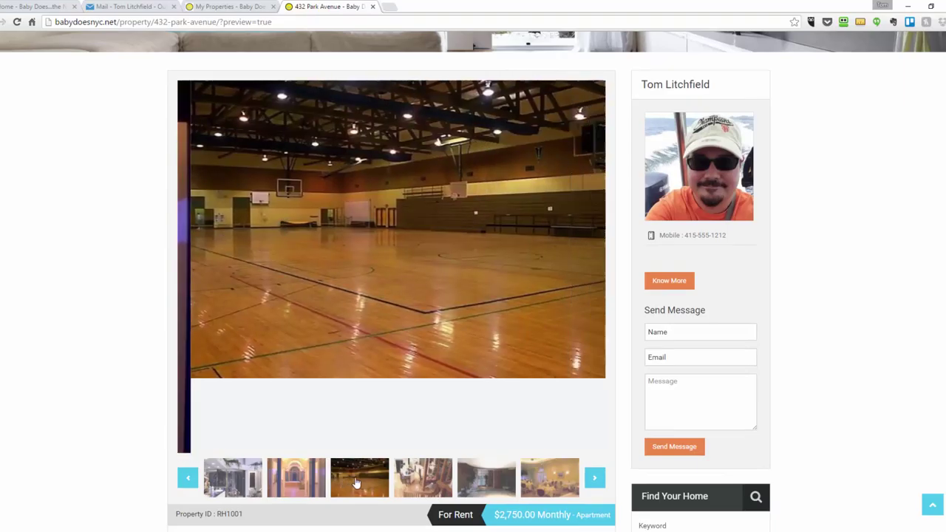
{"action": "left_click", "coordinate": [414, 483]}
{"action": "left_click", "coordinate": [484, 480]}
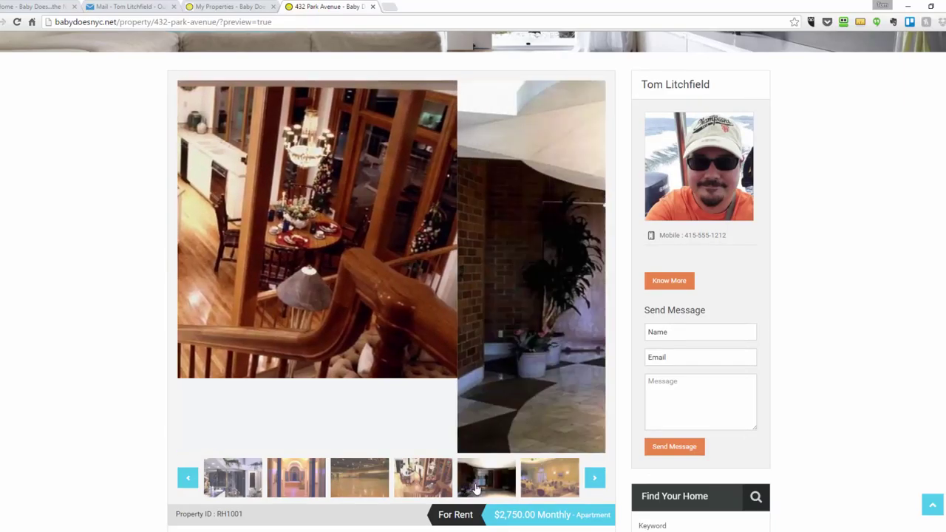
{"action": "left_click", "coordinate": [538, 489]}
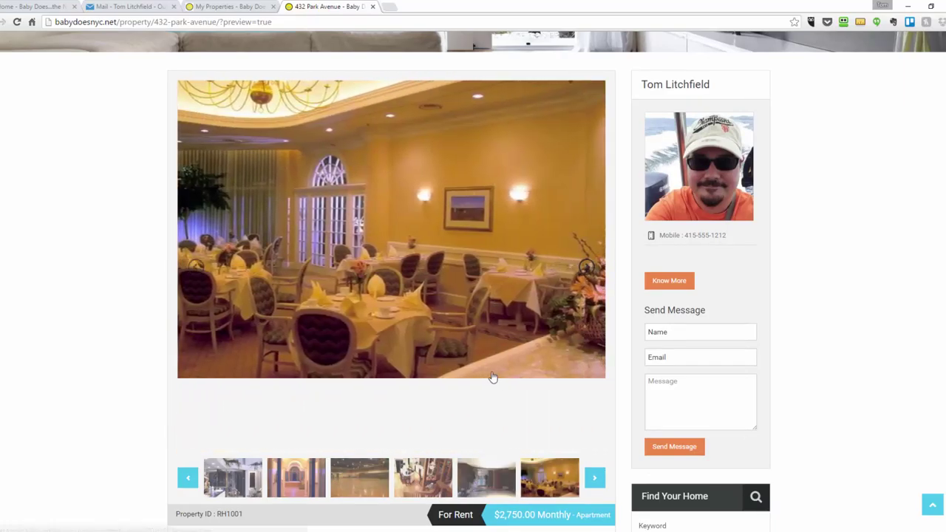
{"action": "scroll", "coordinate": [840, 306], "scroll_direction": "down", "scroll_amount": 3}
{"action": "scroll", "coordinate": [841, 306], "scroll_direction": "down", "scroll_amount": 3}
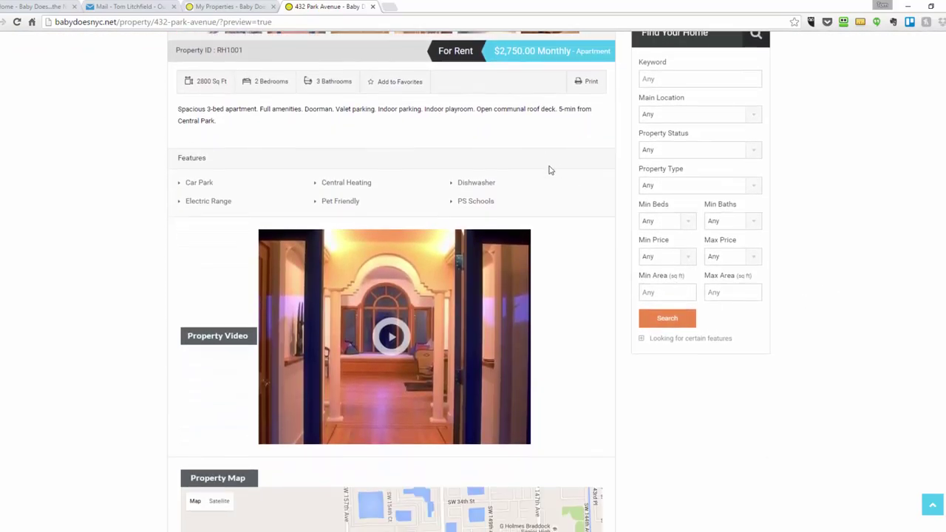
{"action": "left_click", "coordinate": [390, 338]}
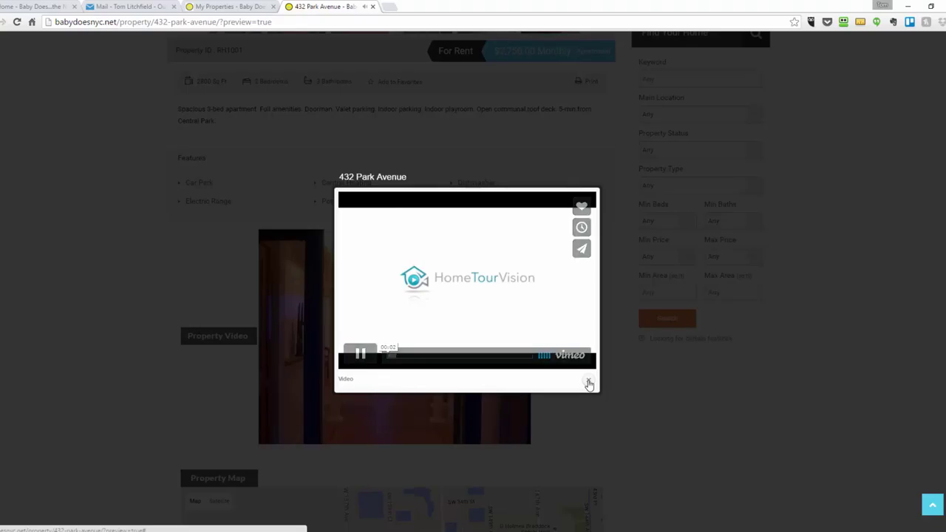
{"action": "left_click", "coordinate": [589, 382]}
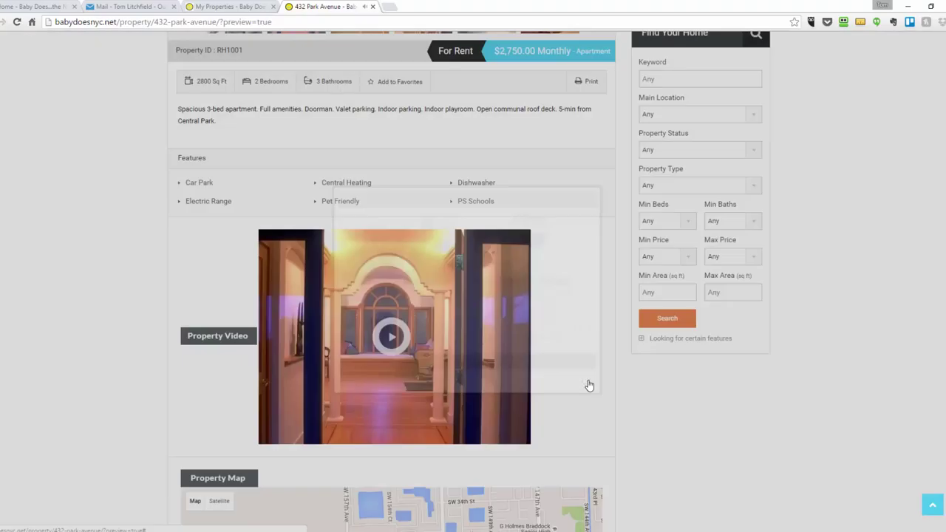
{"action": "scroll", "coordinate": [394, 295], "scroll_direction": "down", "scroll_amount": 4}
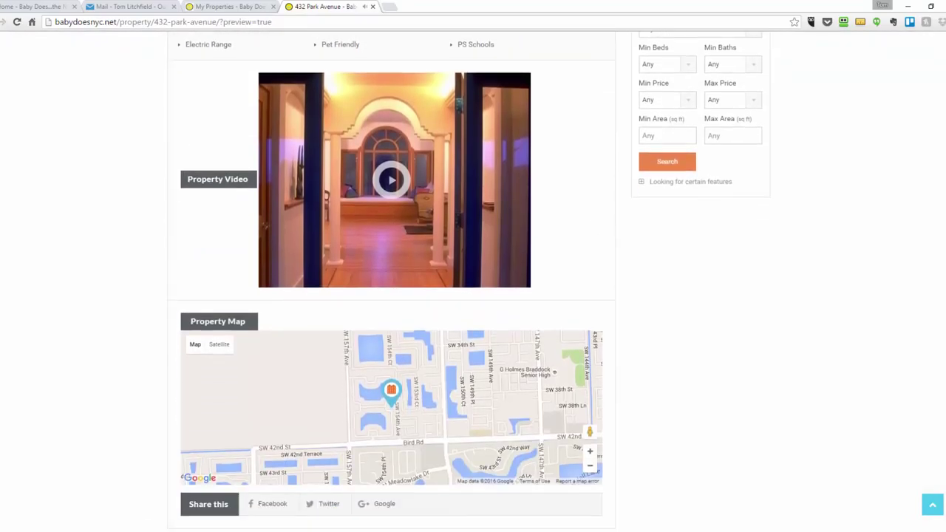
{"action": "scroll", "coordinate": [394, 280], "scroll_direction": "down", "scroll_amount": 2}
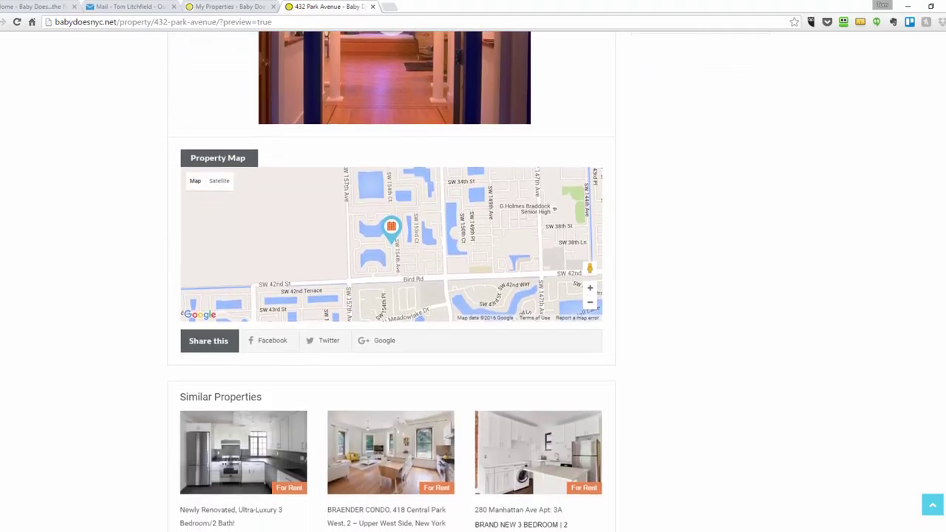
{"action": "scroll", "coordinate": [394, 281], "scroll_direction": "up", "scroll_amount": 1}
{"action": "scroll", "coordinate": [392, 281], "scroll_direction": "up", "scroll_amount": 10}
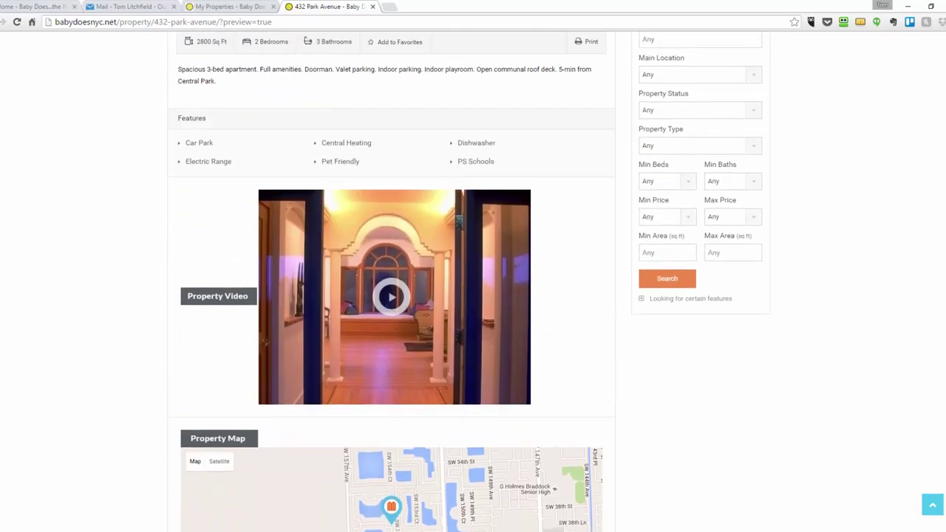
{"action": "scroll", "coordinate": [474, 223], "scroll_direction": "up", "scroll_amount": 3}
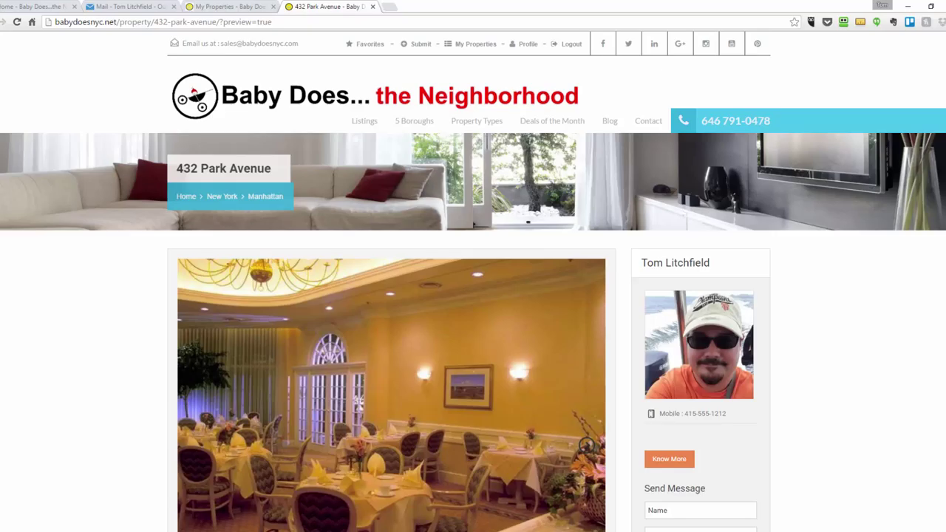
Go to the Contact page and look over its Send us a message form, clicking the Name field
{"action": "left_click", "coordinate": [644, 124]}
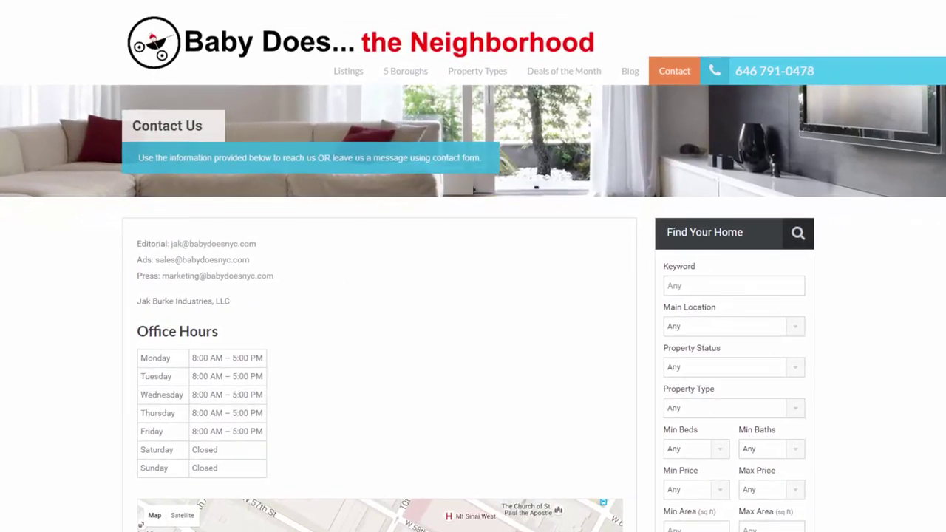
{"action": "scroll", "coordinate": [682, 322], "scroll_direction": "down", "scroll_amount": 10}
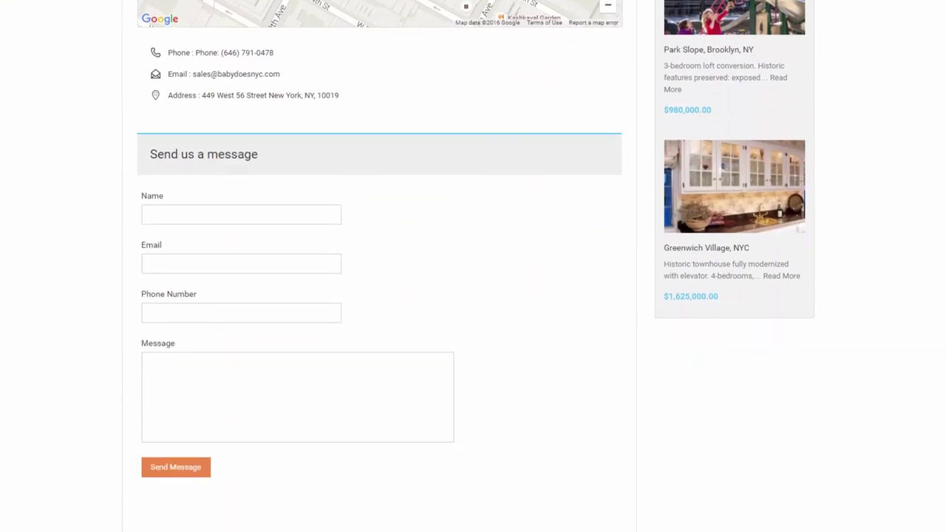
{"action": "left_click", "coordinate": [310, 216]}
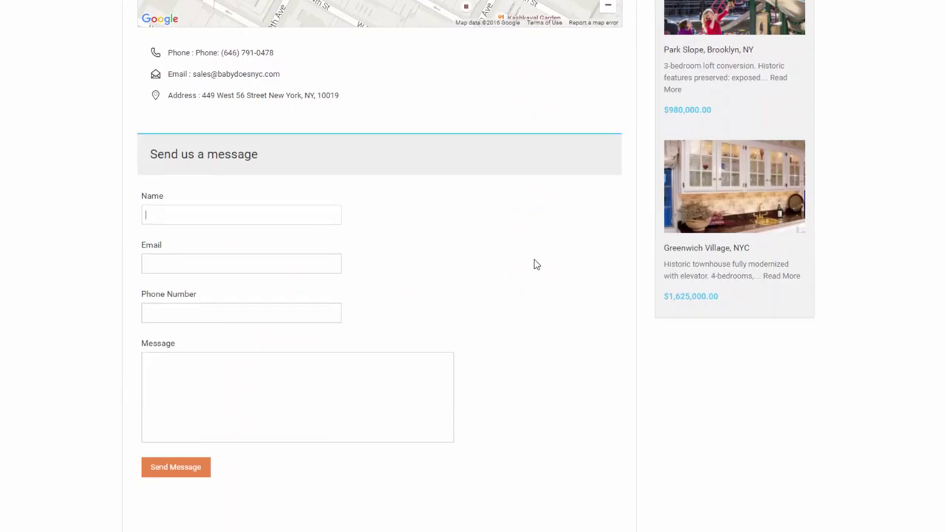
{"action": "scroll", "coordinate": [473, 266], "scroll_direction": "up", "scroll_amount": 10}
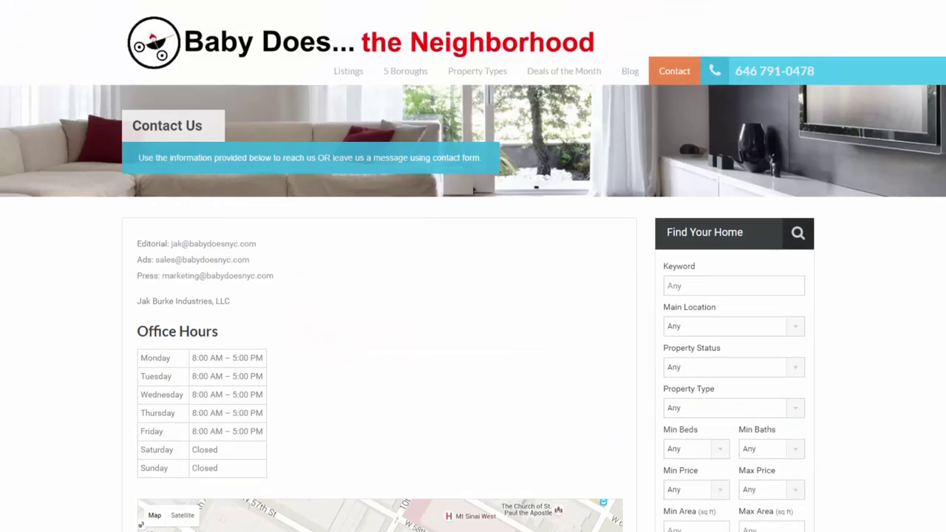